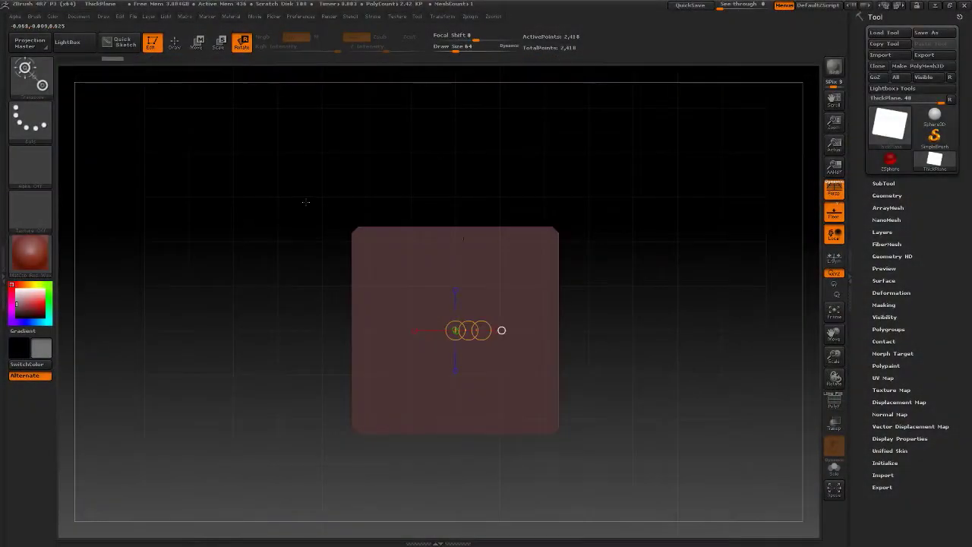
- Pull the ThickPlane's centre up into a domed crown with the Move brush (B, M, V), leaving a brim
{"action": "key", "text": "q"}
{"action": "key", "text": "b"}
{"action": "key", "text": "m"}
{"action": "key", "text": "v"}
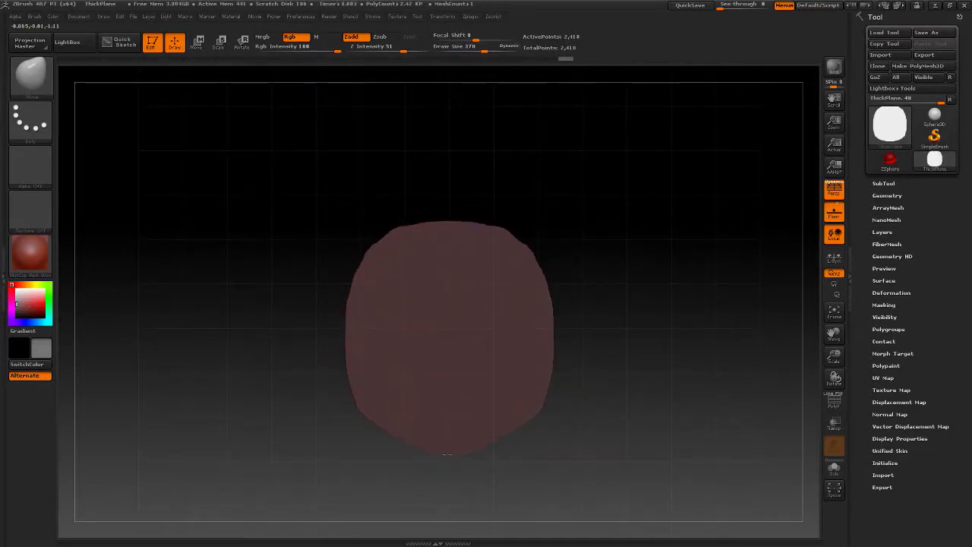
{"action": "left_click_drag", "start_coordinate": [444, 454], "coordinate": [393, 243], "text": "shift"}
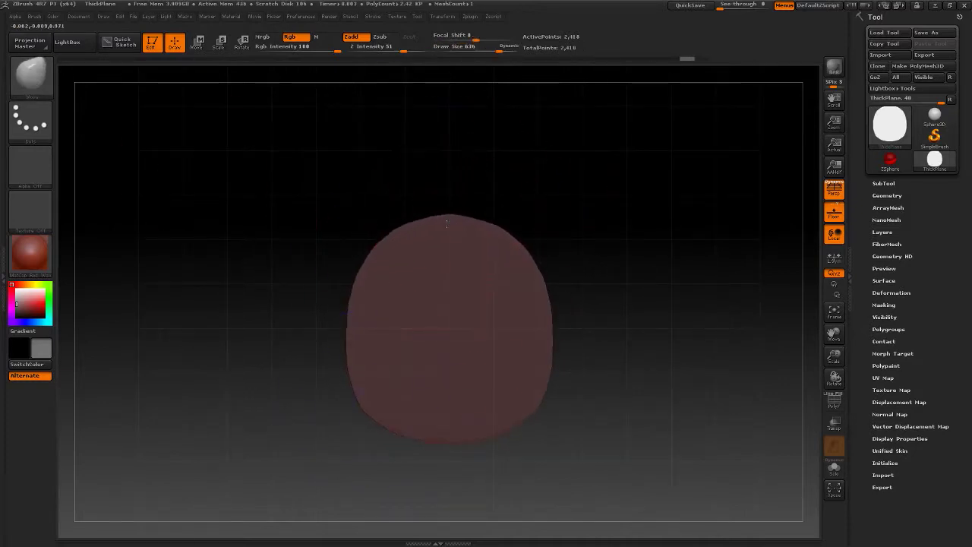
{"action": "mouse_move", "coordinate": [489, 186]}
{"action": "left_mouse_down"}
{"action": "mouse_move", "coordinate": [508, 232]}
{"action": "mouse_move", "coordinate": [457, 380]}
{"action": "left_mouse_up"}
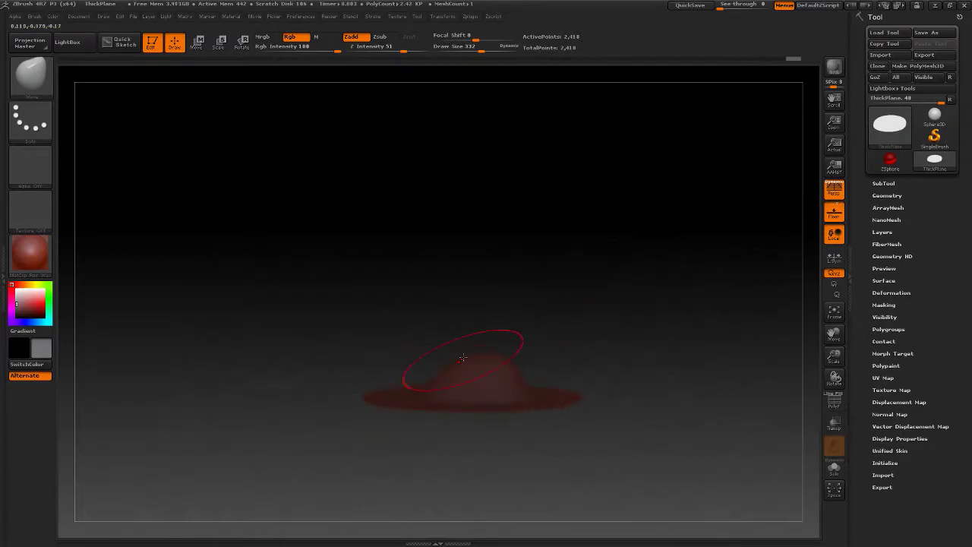
{"action": "left_click_drag", "start_coordinate": [522, 333], "coordinate": [578, 326]}
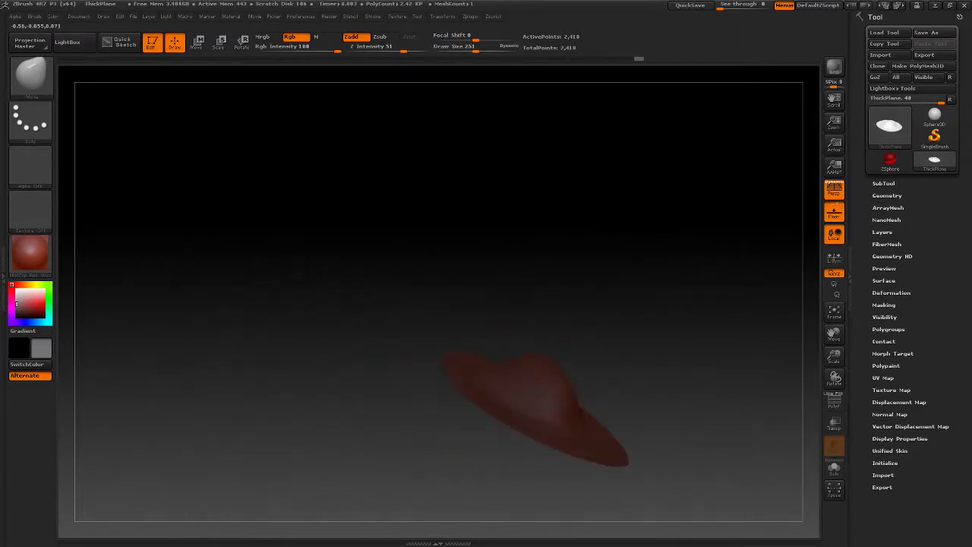
{"action": "mouse_move", "coordinate": [524, 398]}
{"action": "left_mouse_down"}
{"action": "mouse_move", "coordinate": [481, 221]}
{"action": "mouse_move", "coordinate": [514, 199]}
{"action": "mouse_move", "coordinate": [536, 266]}
{"action": "mouse_move", "coordinate": [621, 149]}
{"action": "left_mouse_up"}
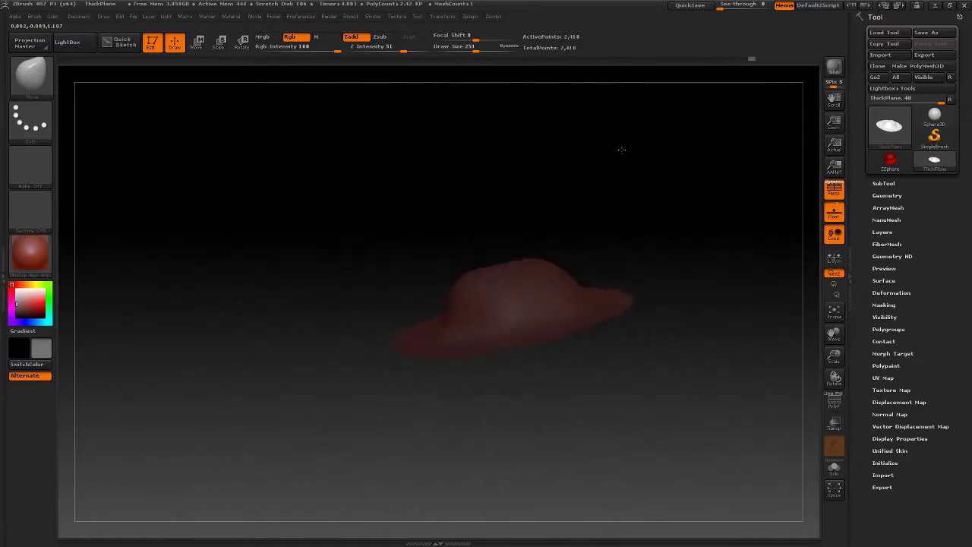
{"action": "mouse_move", "coordinate": [537, 271]}
{"action": "left_mouse_down"}
{"action": "mouse_move", "coordinate": [623, 147]}
{"action": "mouse_move", "coordinate": [553, 337]}
{"action": "left_mouse_up"}
{"action": "key", "text": "s"}
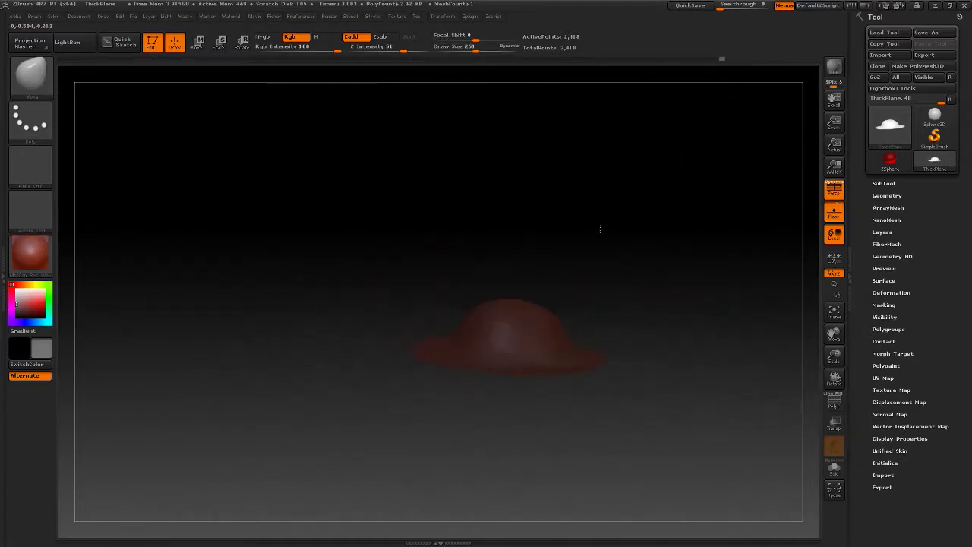
{"action": "left_click_drag", "start_coordinate": [621, 230], "coordinate": [648, 248]}
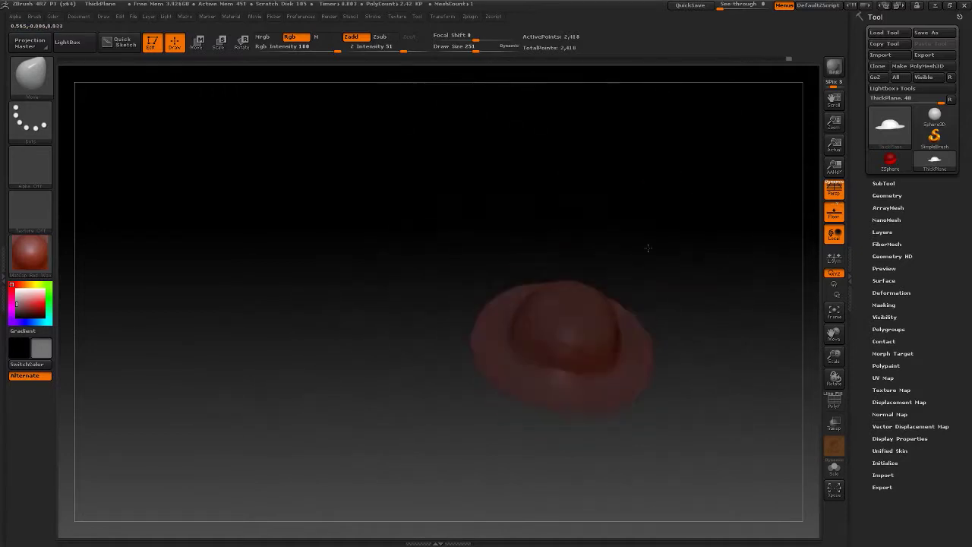
{"action": "mouse_move", "coordinate": [605, 278]}
{"action": "left_mouse_down"}
{"action": "mouse_move", "coordinate": [645, 235]}
{"action": "mouse_move", "coordinate": [681, 220]}
{"action": "mouse_move", "coordinate": [583, 263]}
{"action": "left_mouse_up"}
- Build up the crown with the ClayBuildup brush, viewed from above
{"action": "key", "text": "b"}
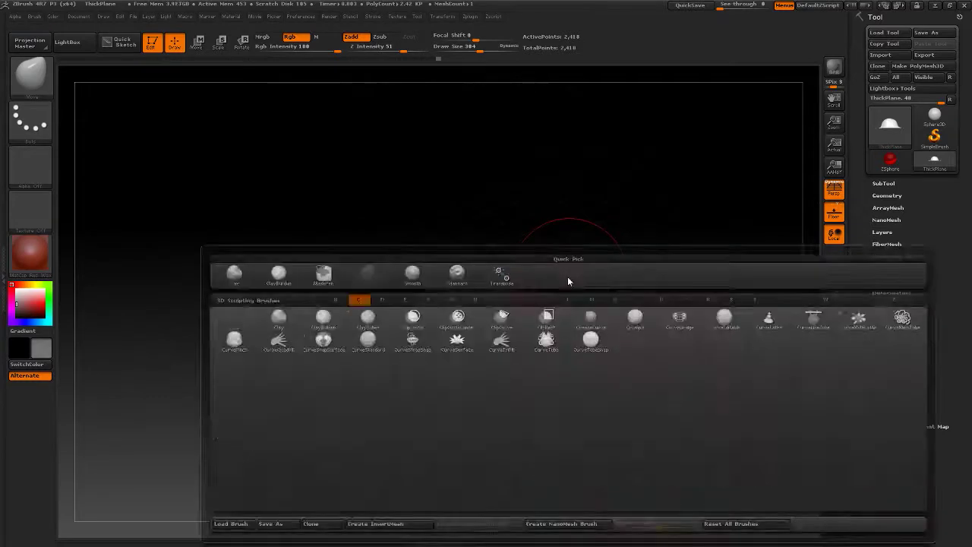
{"action": "key", "text": "t"}
{"action": "key", "text": "d"}
{"action": "mouse_move", "coordinate": [410, 358]}
{"action": "left_mouse_down"}
{"action": "mouse_move", "coordinate": [503, 359]}
{"action": "mouse_move", "coordinate": [514, 191]}
{"action": "mouse_move", "coordinate": [581, 208]}
{"action": "mouse_move", "coordinate": [471, 297]}
{"action": "left_mouse_up"}
- Reshape the crown and brim from side, front and underside views, then expand Tool > Geometry
{"action": "key", "text": "b"}
{"action": "key", "text": "c"}
{"action": "key", "text": "b"}
{"action": "left_click_drag", "start_coordinate": [456, 335], "coordinate": [592, 207]}
{"action": "mouse_move", "coordinate": [476, 312]}
{"action": "left_mouse_down"}
{"action": "mouse_move", "coordinate": [455, 384]}
{"action": "mouse_move", "coordinate": [339, 427]}
{"action": "mouse_move", "coordinate": [443, 408]}
{"action": "mouse_move", "coordinate": [478, 327]}
{"action": "mouse_move", "coordinate": [355, 367]}
{"action": "left_mouse_up"}
{"action": "mouse_move", "coordinate": [482, 283]}
{"action": "left_mouse_down"}
{"action": "mouse_move", "coordinate": [553, 174]}
{"action": "mouse_move", "coordinate": [526, 203]}
{"action": "left_mouse_up"}
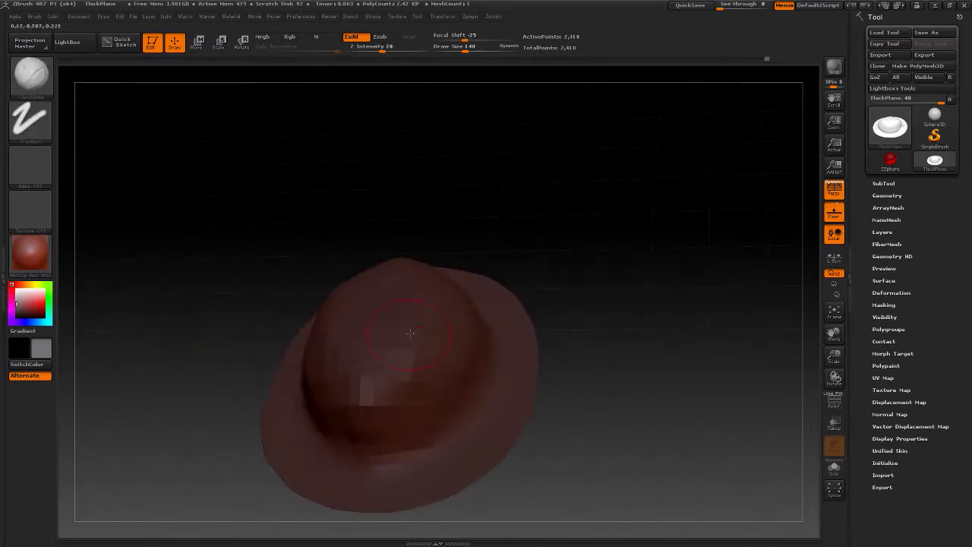
{"action": "left_click_drag", "start_coordinate": [434, 333], "coordinate": [439, 271]}
{"action": "mouse_move", "coordinate": [404, 225]}
{"action": "left_mouse_down"}
{"action": "mouse_move", "coordinate": [582, 152]}
{"action": "mouse_move", "coordinate": [248, 241]}
{"action": "mouse_move", "coordinate": [558, 215]}
{"action": "mouse_move", "coordinate": [547, 250]}
{"action": "left_mouse_up"}
{"action": "left_click", "coordinate": [886, 195]}
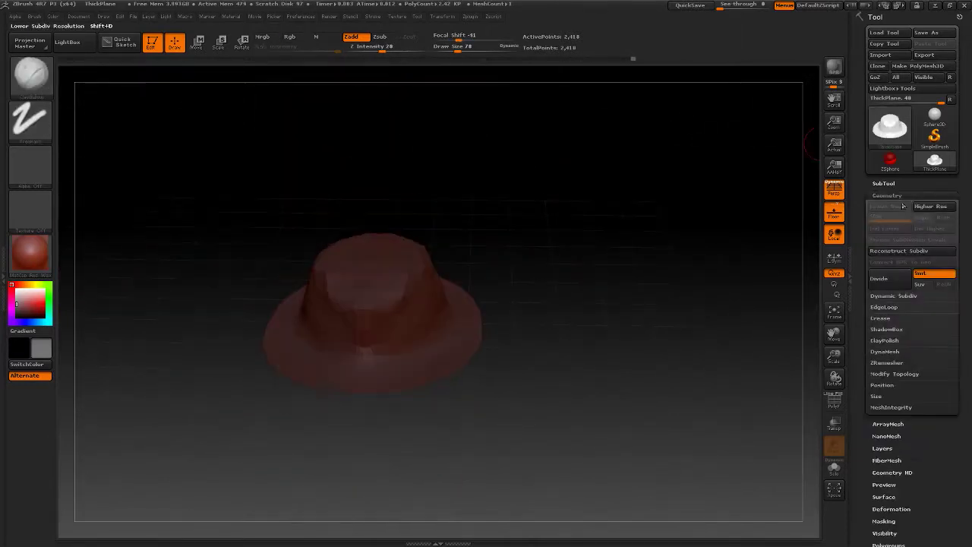
- Shrink the brush and rework the crown with the Clay Buildup brush
{"action": "mouse_move", "coordinate": [427, 271]}
{"action": "left_mouse_down"}
{"action": "mouse_move", "coordinate": [554, 135]}
{"action": "mouse_move", "coordinate": [499, 182]}
{"action": "mouse_move", "coordinate": [436, 294]}
{"action": "mouse_move", "coordinate": [521, 293]}
{"action": "mouse_move", "coordinate": [562, 311]}
{"action": "mouse_move", "coordinate": [555, 278]}
{"action": "mouse_move", "coordinate": [511, 358]}
{"action": "mouse_move", "coordinate": [502, 327]}
{"action": "mouse_move", "coordinate": [521, 289]}
{"action": "mouse_move", "coordinate": [587, 249]}
{"action": "left_mouse_up"}
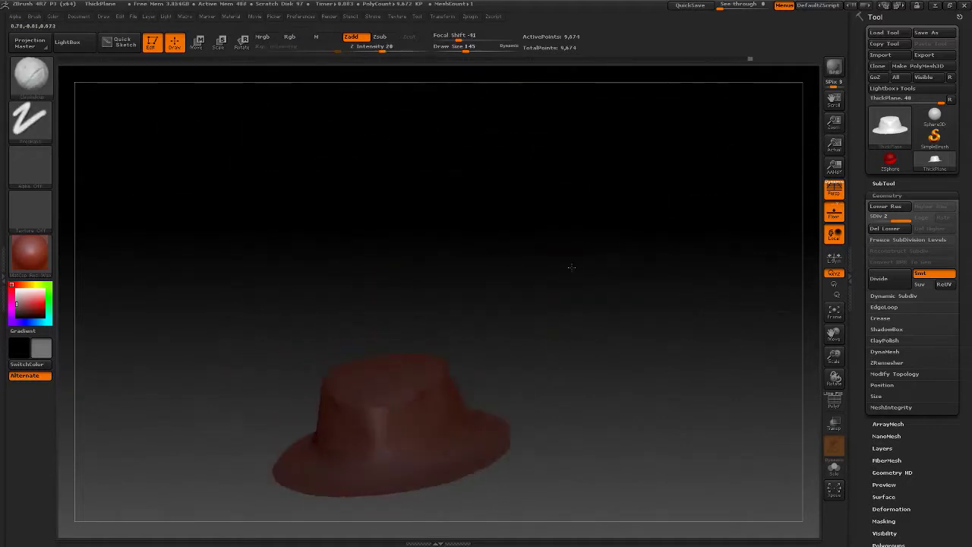
{"action": "mouse_move", "coordinate": [371, 396]}
{"action": "left_mouse_down"}
{"action": "mouse_move", "coordinate": [471, 364]}
{"action": "mouse_move", "coordinate": [471, 250]}
{"action": "mouse_move", "coordinate": [514, 263]}
{"action": "mouse_move", "coordinate": [553, 228]}
{"action": "left_mouse_up"}
{"action": "key", "text": "s"}
{"action": "key", "text": "s"}
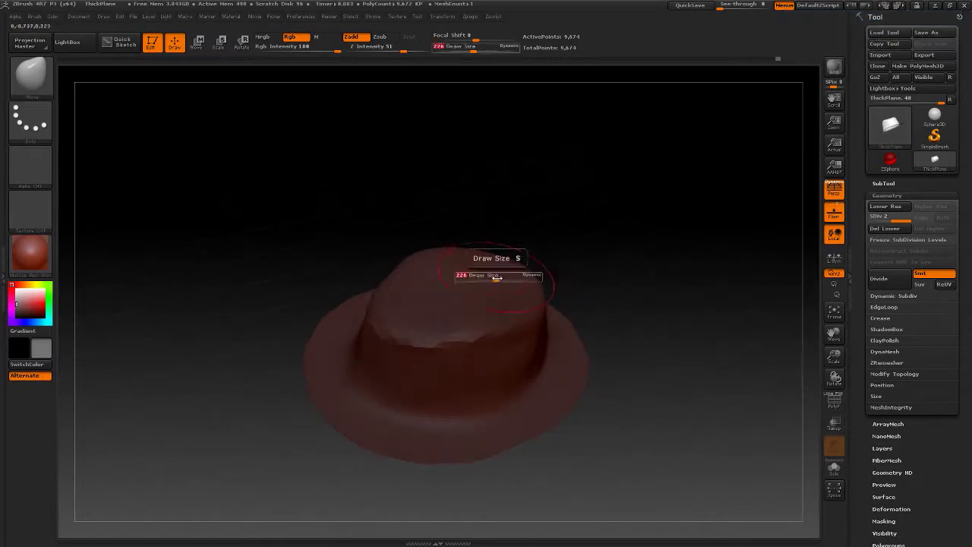
{"action": "key", "text": "b"}
{"action": "key", "text": "c"}
{"action": "key", "text": "b"}
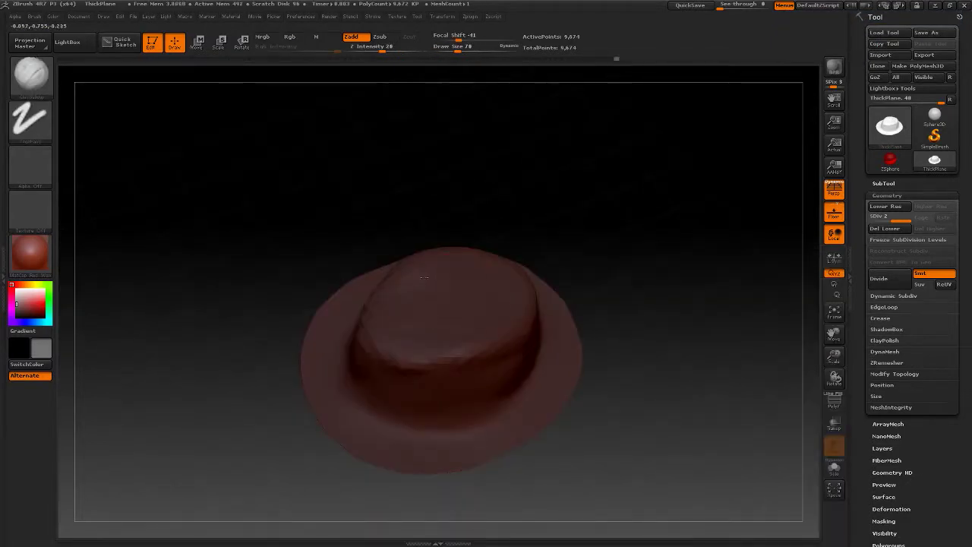
{"action": "mouse_move", "coordinate": [478, 291]}
{"action": "left_mouse_down"}
{"action": "mouse_move", "coordinate": [633, 225]}
{"action": "mouse_move", "coordinate": [532, 289]}
{"action": "mouse_move", "coordinate": [506, 277]}
{"action": "mouse_move", "coordinate": [582, 243]}
{"action": "mouse_move", "coordinate": [531, 273]}
{"action": "mouse_move", "coordinate": [594, 255]}
{"action": "mouse_move", "coordinate": [592, 271]}
{"action": "left_mouse_up"}
- Pinch a dent into the crown top with the Standard brush, then return to a smaller Move brush
{"action": "key", "text": "b"}
{"action": "key", "text": "s"}
{"action": "key", "text": "t"}
{"action": "mouse_move", "coordinate": [446, 261]}
{"action": "left_mouse_down"}
{"action": "mouse_move", "coordinate": [579, 227]}
{"action": "mouse_move", "coordinate": [529, 233]}
{"action": "mouse_move", "coordinate": [532, 319]}
{"action": "mouse_move", "coordinate": [513, 265]}
{"action": "left_mouse_up"}
{"action": "mouse_move", "coordinate": [501, 303]}
{"action": "left_mouse_down"}
{"action": "mouse_move", "coordinate": [590, 226]}
{"action": "mouse_move", "coordinate": [521, 277]}
{"action": "mouse_move", "coordinate": [539, 246]}
{"action": "mouse_move", "coordinate": [451, 246]}
{"action": "mouse_move", "coordinate": [532, 228]}
{"action": "mouse_move", "coordinate": [521, 189]}
{"action": "mouse_move", "coordinate": [438, 205]}
{"action": "mouse_move", "coordinate": [432, 241]}
{"action": "mouse_move", "coordinate": [506, 199]}
{"action": "mouse_move", "coordinate": [479, 178]}
{"action": "mouse_move", "coordinate": [463, 251]}
{"action": "left_mouse_up"}
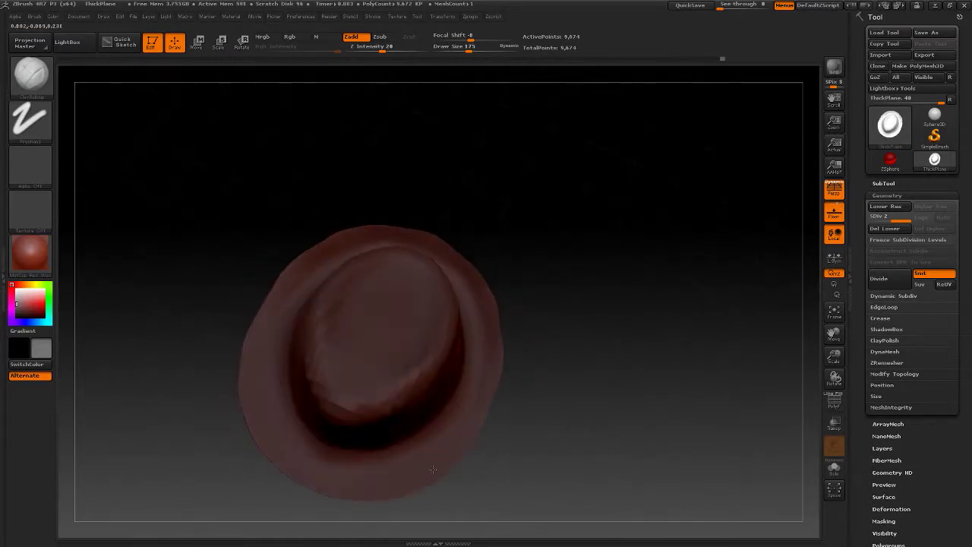
{"action": "mouse_move", "coordinate": [497, 321]}
{"action": "left_mouse_down"}
{"action": "mouse_move", "coordinate": [521, 268]}
{"action": "mouse_move", "coordinate": [560, 330]}
{"action": "mouse_move", "coordinate": [581, 336]}
{"action": "mouse_move", "coordinate": [603, 197]}
{"action": "mouse_move", "coordinate": [449, 432]}
{"action": "left_mouse_up"}
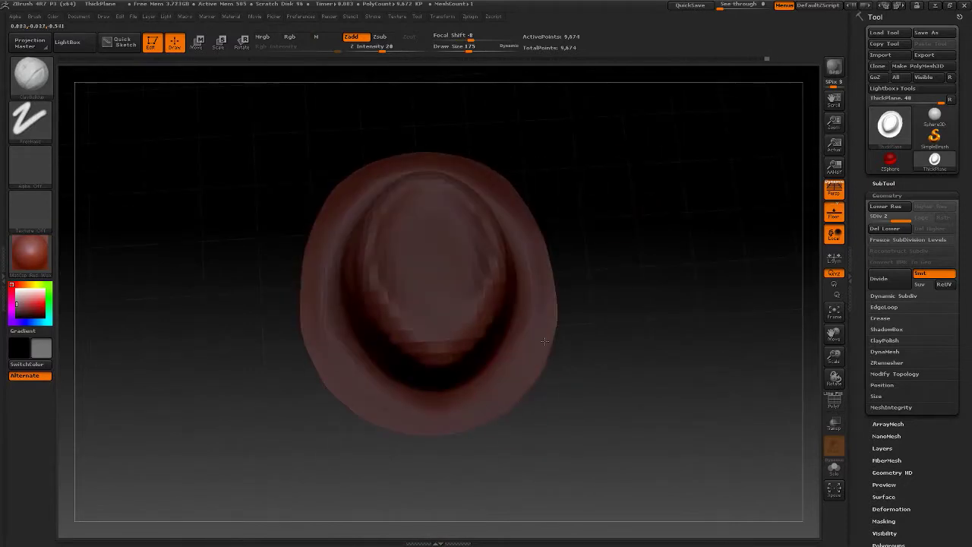
{"action": "mouse_move", "coordinate": [575, 347]}
{"action": "left_mouse_down"}
{"action": "mouse_move", "coordinate": [547, 357]}
{"action": "mouse_move", "coordinate": [532, 380]}
{"action": "mouse_move", "coordinate": [510, 449]}
{"action": "mouse_move", "coordinate": [455, 415]}
{"action": "mouse_move", "coordinate": [502, 425]}
{"action": "mouse_move", "coordinate": [517, 450]}
{"action": "mouse_move", "coordinate": [592, 266]}
{"action": "mouse_move", "coordinate": [606, 274]}
{"action": "mouse_move", "coordinate": [646, 223]}
{"action": "mouse_move", "coordinate": [603, 254]}
{"action": "left_mouse_up"}
{"action": "key", "text": "b"}
{"action": "key", "text": "m"}
{"action": "key", "text": "v"}
{"action": "key", "text": "s"}
- Divide to SDiv 4 and carve a crease along the crown with a smaller Standard brush
{"action": "key", "text": "d"}
{"action": "key", "text": "b"}
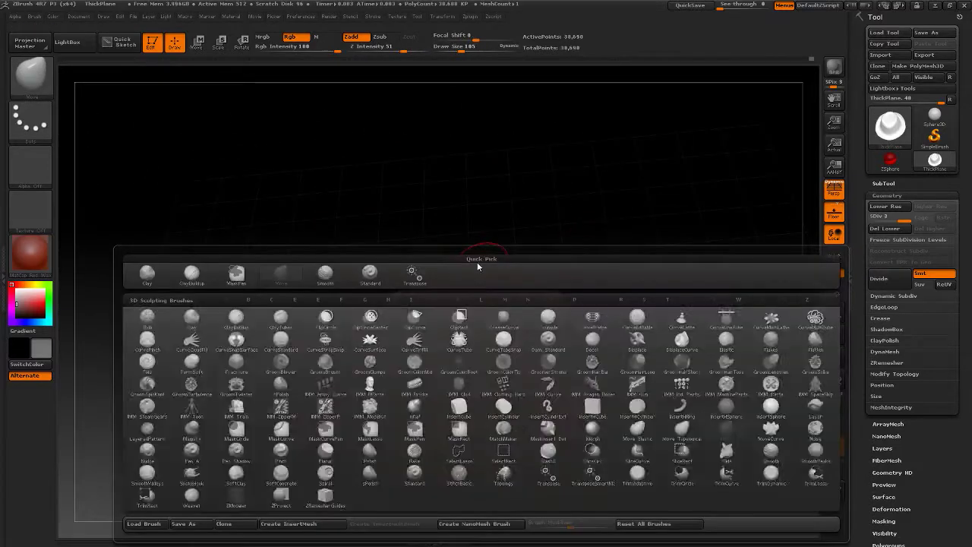
{"action": "key", "text": "s"}
{"action": "key", "text": "t"}
{"action": "key", "text": "s"}
{"action": "mouse_move", "coordinate": [487, 359]}
{"action": "left_mouse_down"}
{"action": "mouse_move", "coordinate": [467, 372]}
{"action": "mouse_move", "coordinate": [643, 169]}
{"action": "mouse_move", "coordinate": [504, 252]}
{"action": "left_mouse_up"}
{"action": "left_click_drag", "start_coordinate": [532, 287], "coordinate": [533, 288]}
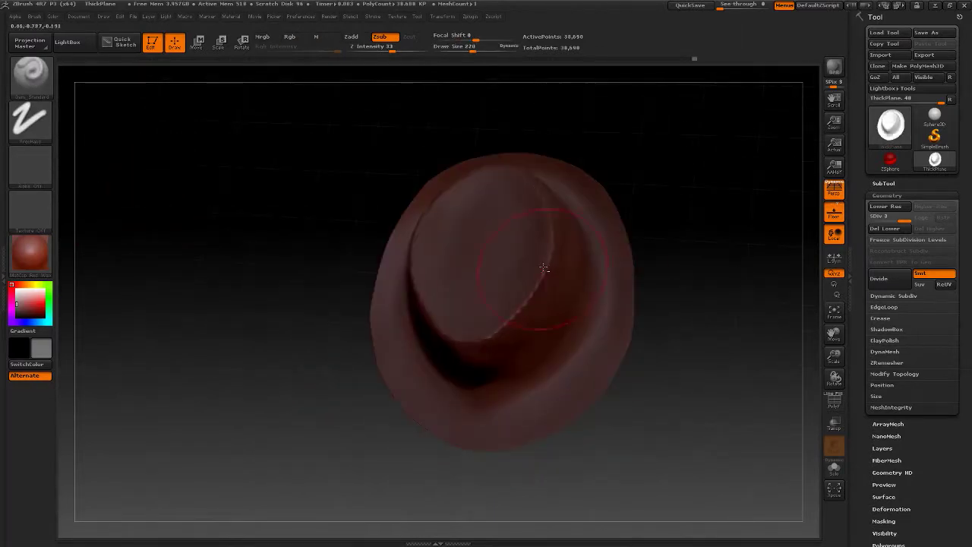
{"action": "left_click_drag", "start_coordinate": [626, 218], "coordinate": [540, 298]}
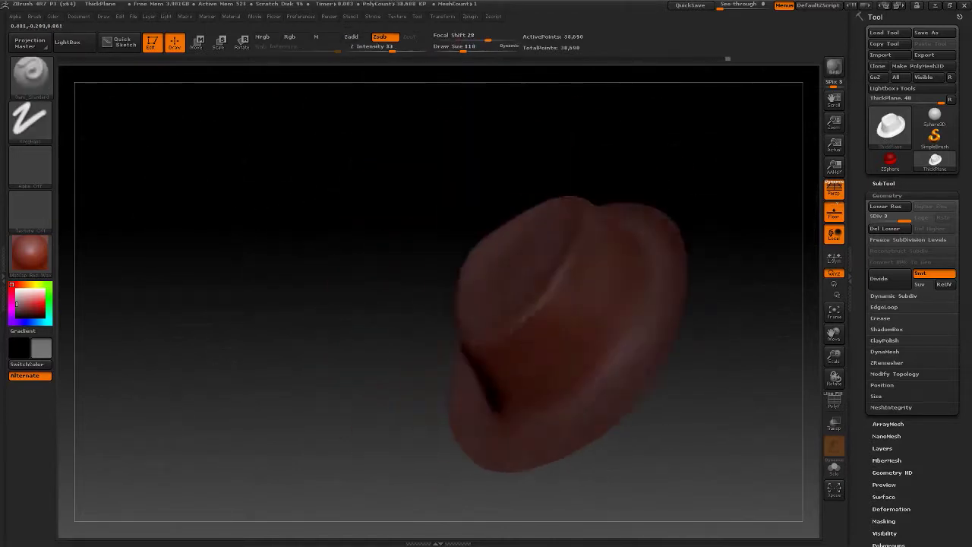
{"action": "left_click_drag", "start_coordinate": [541, 297], "coordinate": [202, 217]}
{"action": "left_click_drag", "start_coordinate": [533, 351], "coordinate": [505, 370]}
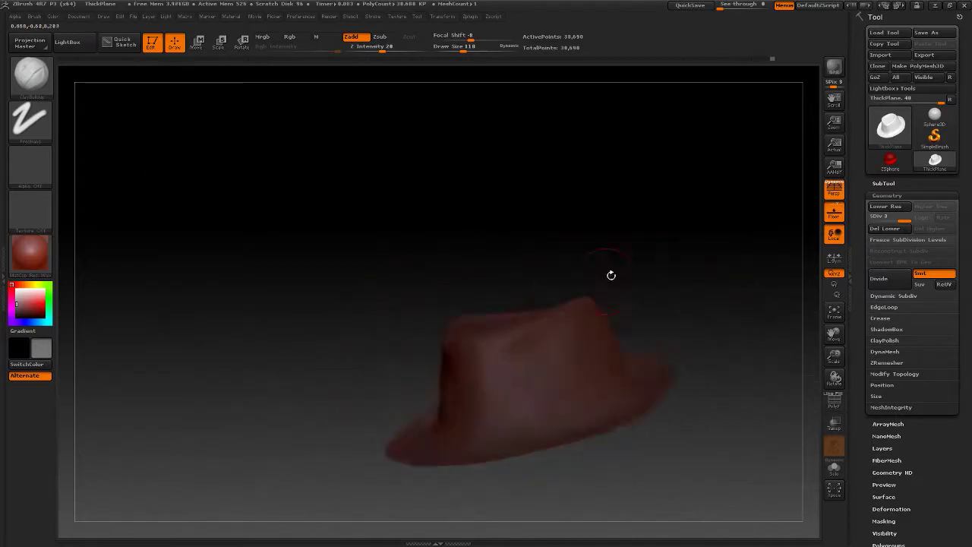
- Stroke a raised hat band around the crown base with the Layer brush
{"action": "key", "text": "b"}
{"action": "key", "text": "l"}
{"action": "key", "text": "y"}
{"action": "left_click_drag", "start_coordinate": [331, 311], "coordinate": [470, 364]}
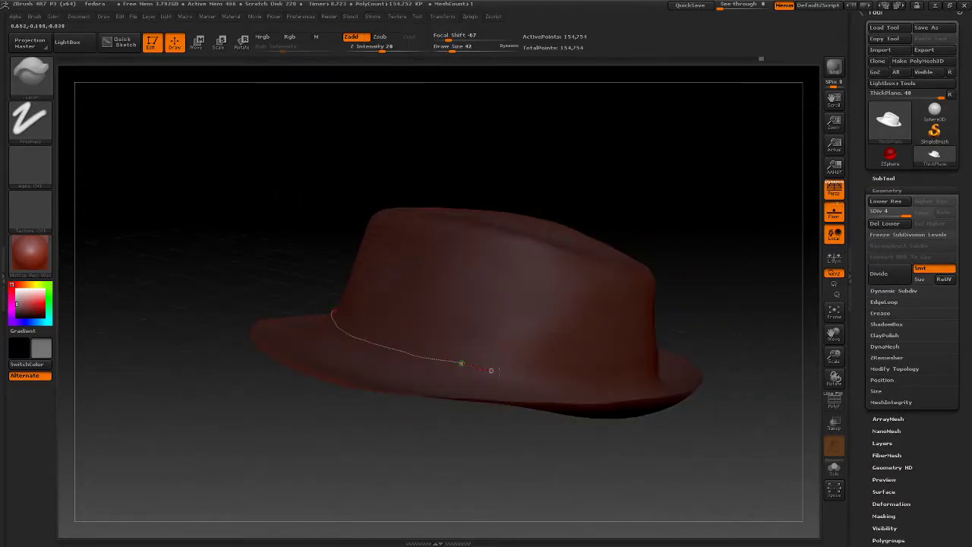
{"action": "left_click_drag", "start_coordinate": [601, 376], "coordinate": [654, 374]}
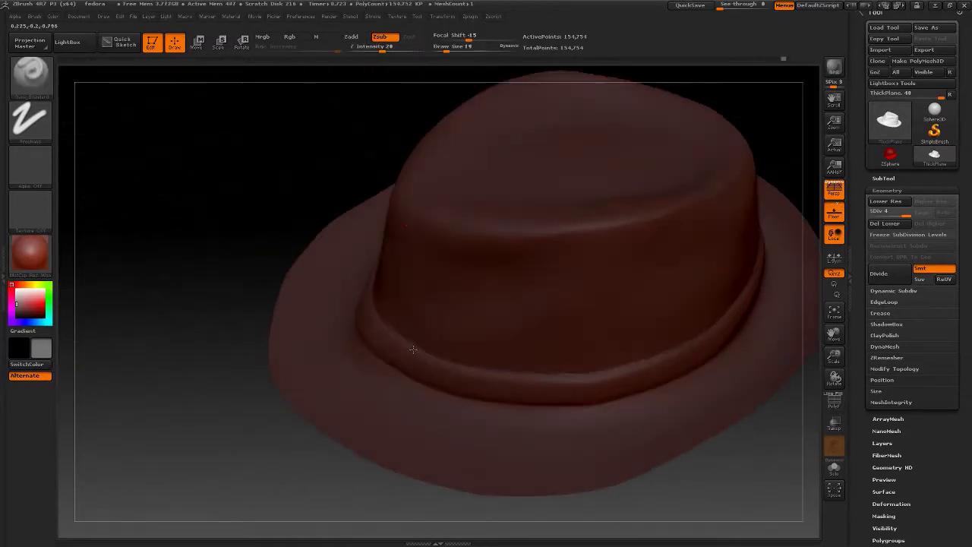
{"action": "mouse_move", "coordinate": [577, 373]}
{"action": "left_mouse_down"}
{"action": "mouse_move", "coordinate": [640, 379]}
{"action": "mouse_move", "coordinate": [701, 256]}
{"action": "mouse_move", "coordinate": [574, 282]}
{"action": "mouse_move", "coordinate": [656, 367]}
{"action": "mouse_move", "coordinate": [398, 392]}
{"action": "mouse_move", "coordinate": [342, 409]}
{"action": "left_mouse_up"}
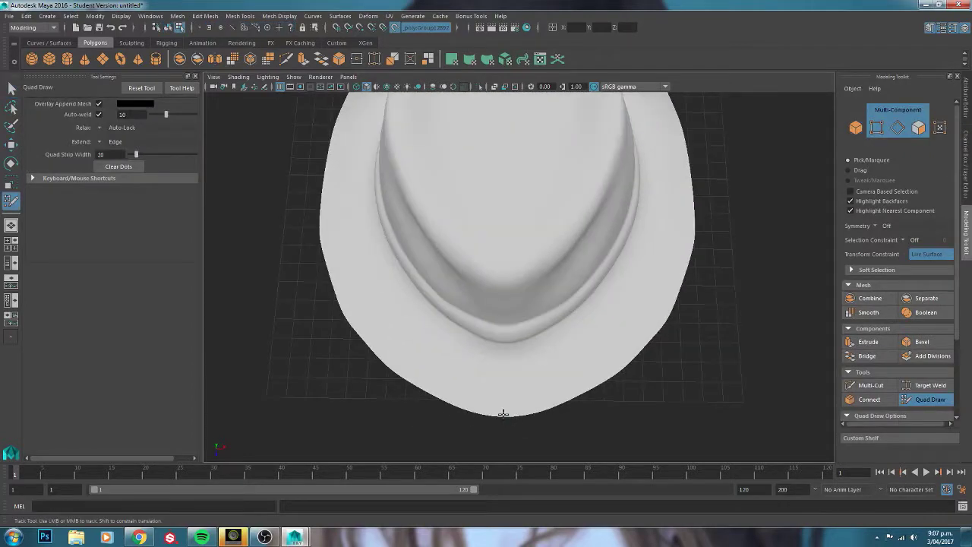
- Quad Draw a strip of retopology quads along the hat's brim
{"action": "left_click", "coordinate": [503, 413]}
{"action": "left_click_drag", "start_coordinate": [504, 402], "coordinate": [505, 373], "text": "alt"}
{"action": "left_click", "coordinate": [545, 403]}
{"action": "mouse_move", "coordinate": [675, 280]}
{"action": "left_mouse_down", "text": "alt"}
{"action": "mouse_move", "coordinate": [661, 235]}
{"action": "mouse_move", "coordinate": [629, 191]}
{"action": "left_mouse_up", "text": "alt"}
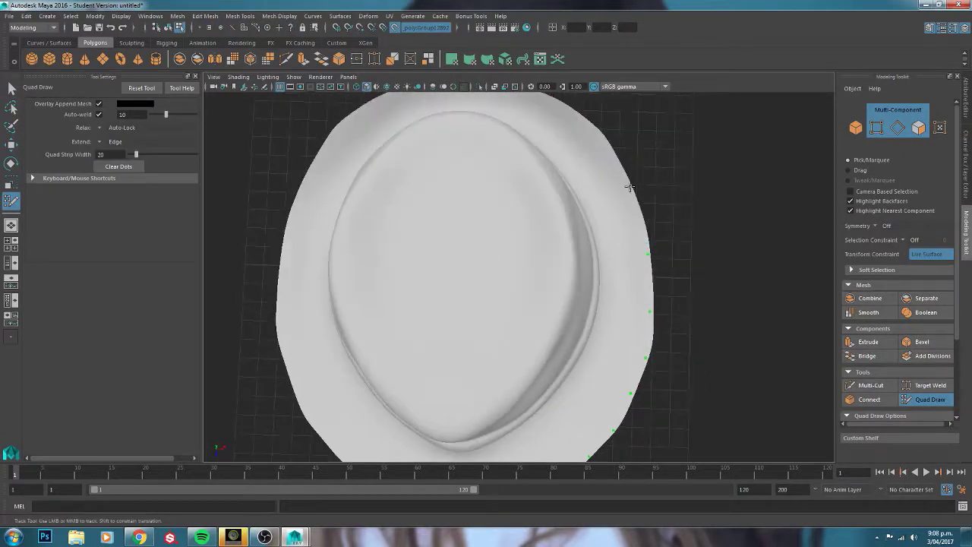
{"action": "middle_click_drag", "start_coordinate": [629, 190], "coordinate": [535, 123], "text": "alt"}
{"action": "mouse_move", "coordinate": [508, 132]}
{"action": "left_mouse_down", "text": "alt"}
{"action": "mouse_move", "coordinate": [570, 284]}
{"action": "mouse_move", "coordinate": [622, 255]}
{"action": "mouse_move", "coordinate": [600, 210]}
{"action": "mouse_move", "coordinate": [556, 185]}
{"action": "left_mouse_up", "text": "alt"}
{"action": "mouse_move", "coordinate": [718, 286]}
{"action": "left_mouse_down", "text": "alt"}
{"action": "mouse_move", "coordinate": [577, 326]}
{"action": "mouse_move", "coordinate": [489, 334]}
{"action": "mouse_move", "coordinate": [515, 316]}
{"action": "mouse_move", "coordinate": [522, 235]}
{"action": "left_mouse_up", "text": "alt"}
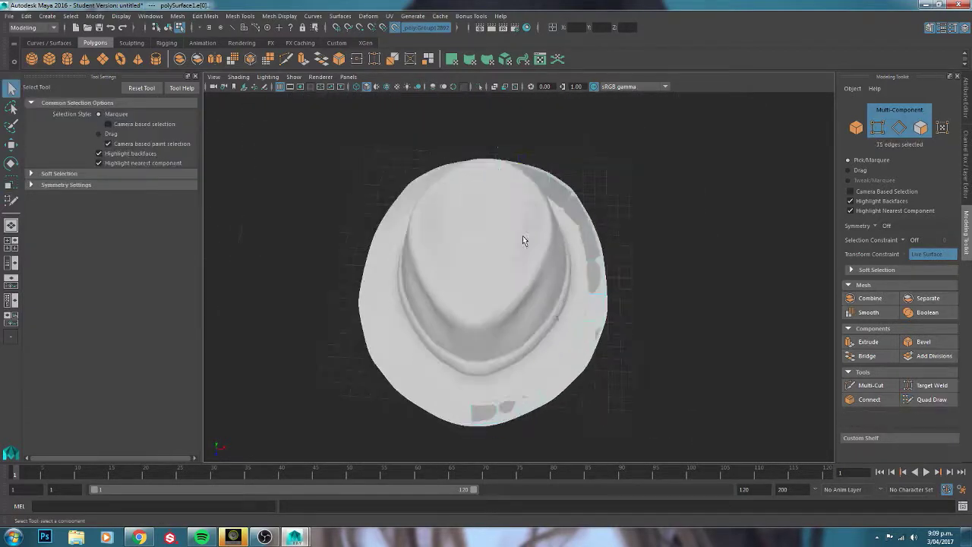
- Scale the rim edges outward and reposition individual brim vertices
{"action": "key", "text": "r"}
{"action": "mouse_move", "coordinate": [531, 304]}
{"action": "left_mouse_down"}
{"action": "mouse_move", "coordinate": [526, 327]}
{"action": "mouse_move", "coordinate": [549, 299]}
{"action": "left_mouse_up"}
{"action": "scroll", "coordinate": [549, 299], "scroll_direction": "up", "scroll_amount": 3}
{"action": "key", "text": "w"}
{"action": "left_click", "coordinate": [611, 400]}
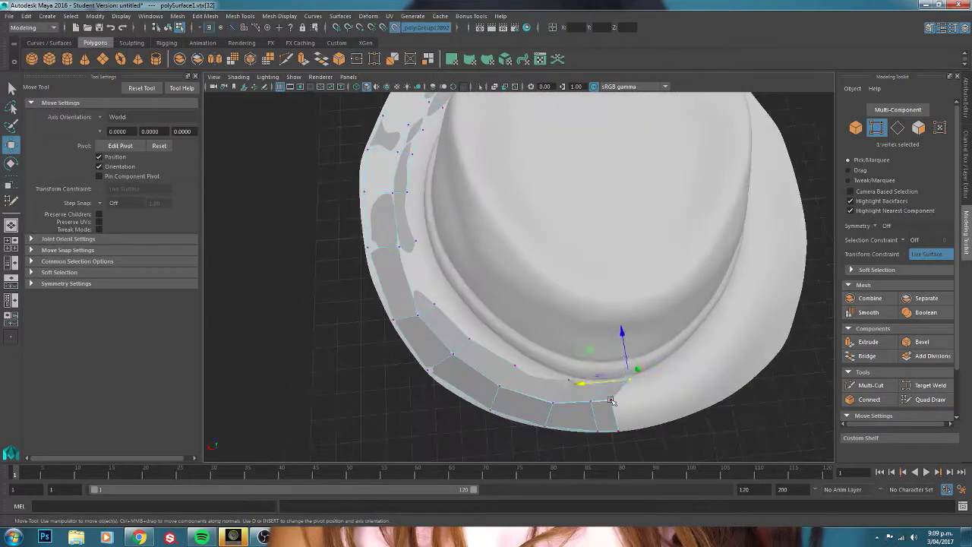
{"action": "mouse_move", "coordinate": [516, 364]}
{"action": "left_mouse_down", "text": "alt"}
{"action": "mouse_move", "coordinate": [481, 318]}
{"action": "mouse_move", "coordinate": [471, 371]}
{"action": "mouse_move", "coordinate": [474, 347]}
{"action": "mouse_move", "coordinate": [429, 371]}
{"action": "mouse_move", "coordinate": [531, 319]}
{"action": "left_mouse_up", "text": "alt"}
{"action": "left_click", "coordinate": [470, 368]}
{"action": "left_click", "coordinate": [429, 371]}
- Extrude the selected brim edges outward with Ctrl+E
{"action": "key", "text": "F10"}
{"action": "scroll", "coordinate": [538, 309], "scroll_direction": "up", "scroll_amount": 3}
{"action": "key", "text": "ctrl+e"}
{"action": "key", "text": "w"}
{"action": "scroll", "coordinate": [538, 309], "scroll_direction": "down", "scroll_amount": 5}
{"action": "mouse_move", "coordinate": [495, 265]}
{"action": "left_mouse_down", "text": "alt"}
{"action": "mouse_move", "coordinate": [495, 163]}
{"action": "mouse_move", "coordinate": [564, 185]}
{"action": "mouse_move", "coordinate": [509, 194]}
{"action": "left_mouse_up", "text": "alt"}
{"action": "scroll", "coordinate": [528, 224], "scroll_direction": "down", "scroll_amount": 3}
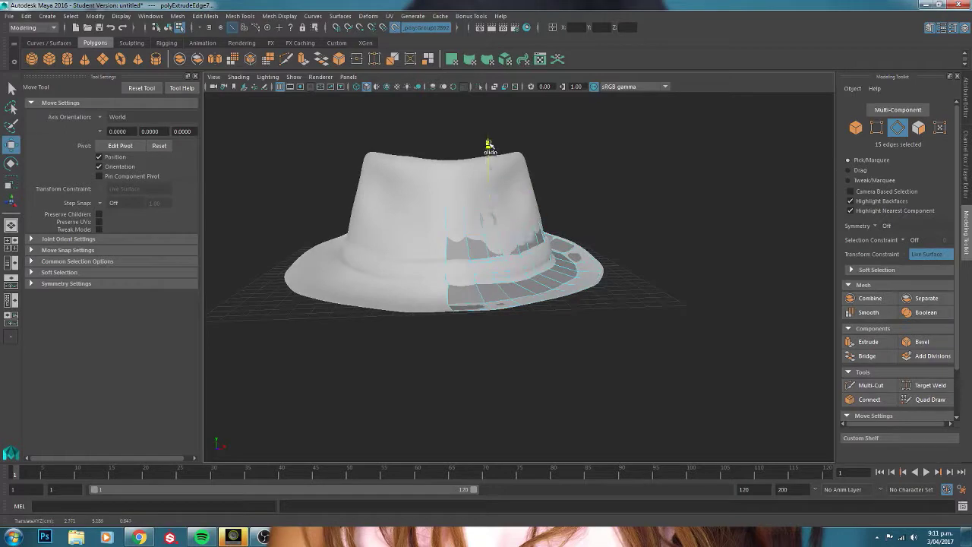
- Select and adjust vertices along the brim edge
{"action": "left_click_drag", "start_coordinate": [489, 145], "coordinate": [360, 147], "text": "alt"}
{"action": "scroll", "coordinate": [531, 335], "scroll_direction": "up", "scroll_amount": 5}
{"action": "left_click", "coordinate": [877, 129]}
{"action": "left_click", "coordinate": [498, 348]}
{"action": "key", "text": "f"}
{"action": "scroll", "coordinate": [431, 250], "scroll_direction": "down", "scroll_amount": 5}
{"action": "left_click", "coordinate": [540, 307]}
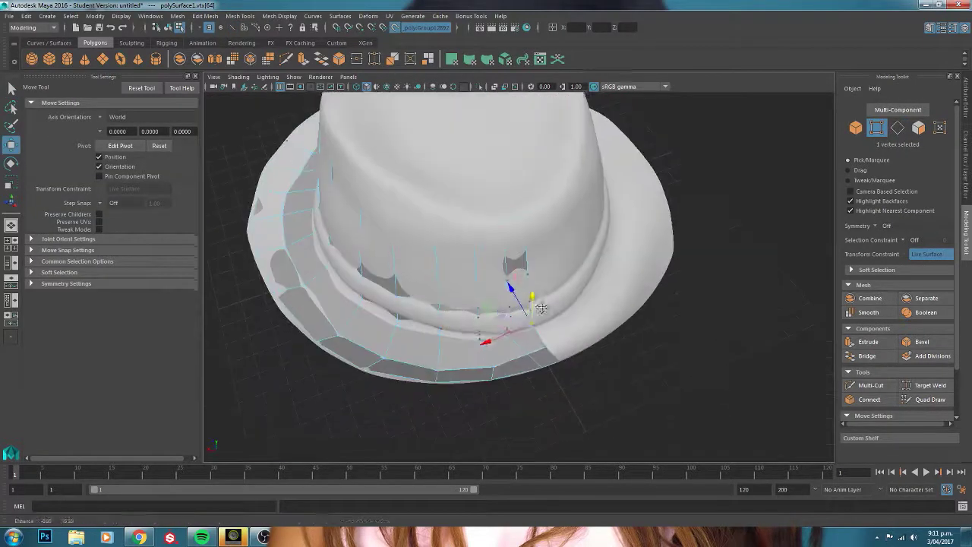
{"action": "left_click_drag", "start_coordinate": [479, 306], "coordinate": [666, 397], "text": "alt"}
{"action": "key", "text": "F9"}
{"action": "left_click", "coordinate": [619, 378]}
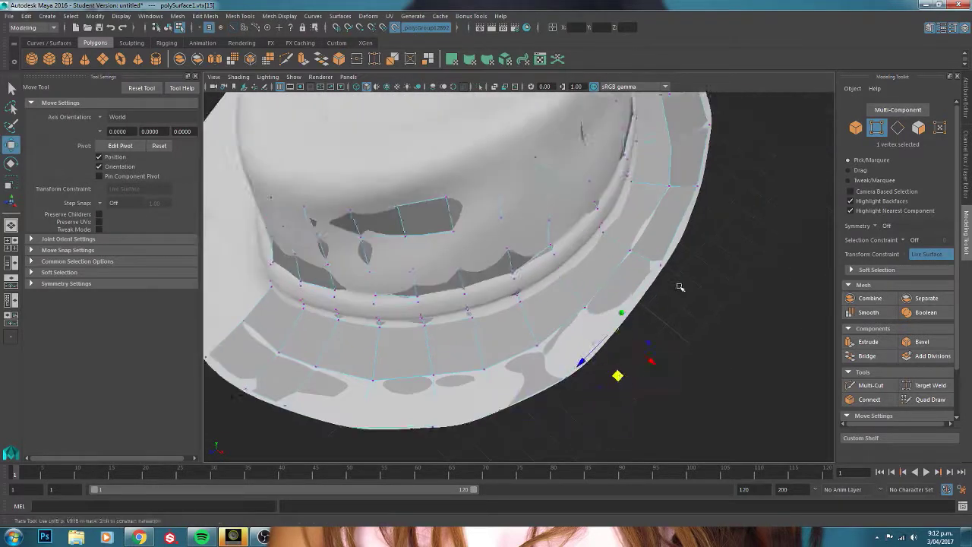
{"action": "left_click_drag", "start_coordinate": [619, 378], "coordinate": [683, 195], "text": "alt"}
{"action": "scroll", "coordinate": [676, 255], "scroll_direction": "down", "scroll_amount": 5}
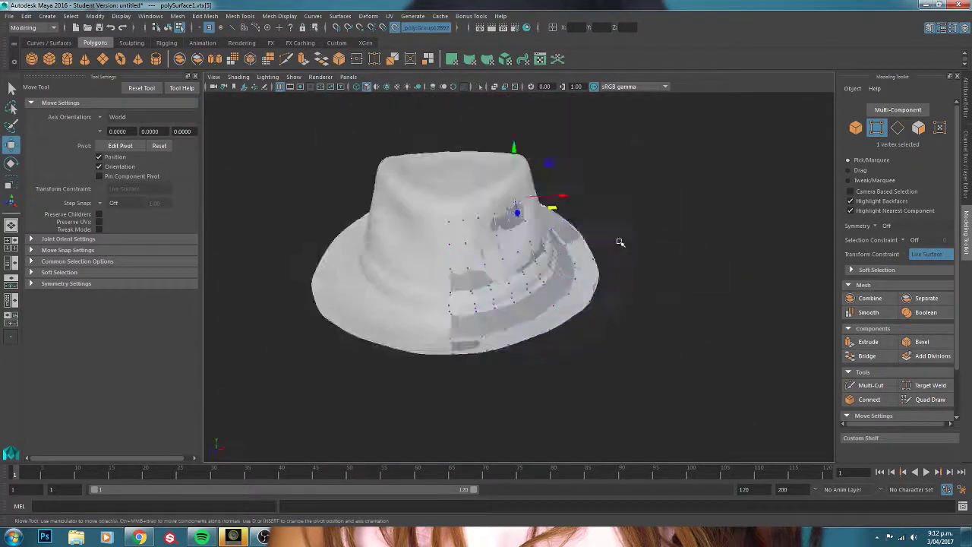
{"action": "scroll", "coordinate": [676, 255], "scroll_direction": "up", "scroll_amount": 5}
- Select the crown edge loop and extrude it twice up the crown
{"action": "key", "text": "F10"}
{"action": "left_click", "coordinate": [643, 348]}
{"action": "key", "text": "F10"}
{"action": "scroll", "coordinate": [547, 331], "scroll_direction": "down", "scroll_amount": 3}
{"action": "left_click_drag", "start_coordinate": [547, 331], "coordinate": [472, 256], "text": "alt"}
{"action": "double_click", "coordinate": [486, 191]}
{"action": "mouse_move", "coordinate": [486, 192]}
{"action": "left_mouse_down", "text": "alt"}
{"action": "mouse_move", "coordinate": [588, 300]}
{"action": "mouse_move", "coordinate": [625, 230]}
{"action": "left_mouse_up", "text": "alt"}
{"action": "key", "text": "ctrl+e"}
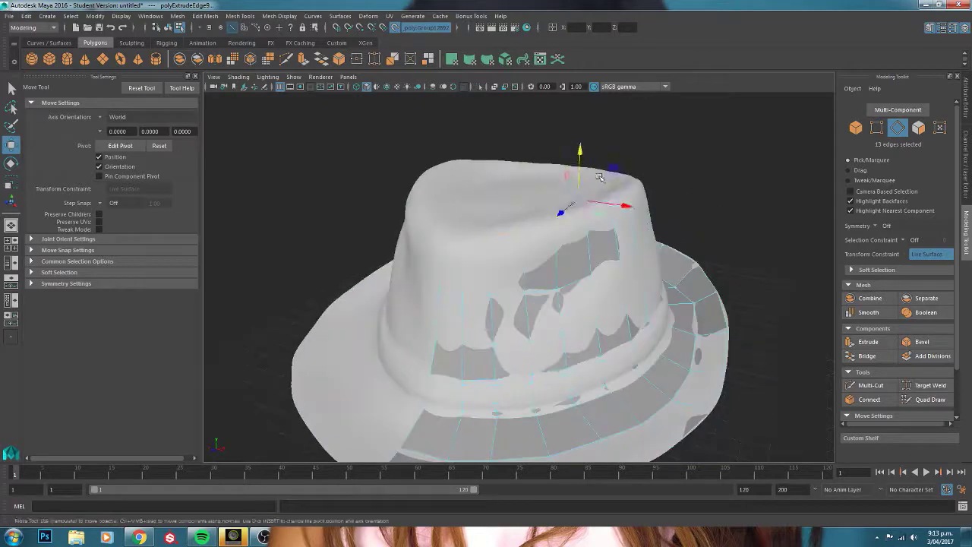
{"action": "key", "text": "ctrl+e"}
- Scale and move the new edge loops to fit the crown, checking in wireframe
{"action": "mouse_move", "coordinate": [613, 197]}
{"action": "left_mouse_down", "text": "alt"}
{"action": "mouse_move", "coordinate": [679, 212]}
{"action": "mouse_move", "coordinate": [541, 280]}
{"action": "mouse_move", "coordinate": [586, 256]}
{"action": "mouse_move", "coordinate": [467, 340]}
{"action": "left_mouse_up", "text": "alt"}
{"action": "key", "text": "r"}
{"action": "key", "text": "4"}
{"action": "key", "text": "w"}
{"action": "mouse_move", "coordinate": [532, 319]}
{"action": "left_mouse_down", "text": "alt"}
{"action": "mouse_move", "coordinate": [549, 379]}
{"action": "mouse_move", "coordinate": [467, 314]}
{"action": "mouse_move", "coordinate": [613, 210]}
{"action": "mouse_move", "coordinate": [564, 223]}
{"action": "mouse_move", "coordinate": [609, 205]}
{"action": "mouse_move", "coordinate": [592, 259]}
{"action": "left_mouse_up", "text": "alt"}
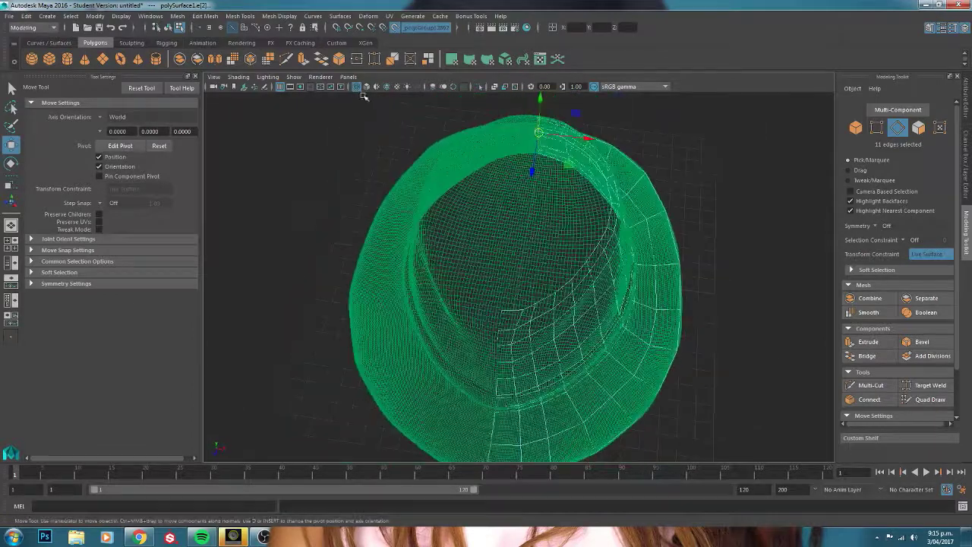
{"action": "key", "text": "F8"}
- Mirror the retopology shell with Mesh > Mirror to cover the whole hat
{"action": "left_click", "coordinate": [240, 16]}
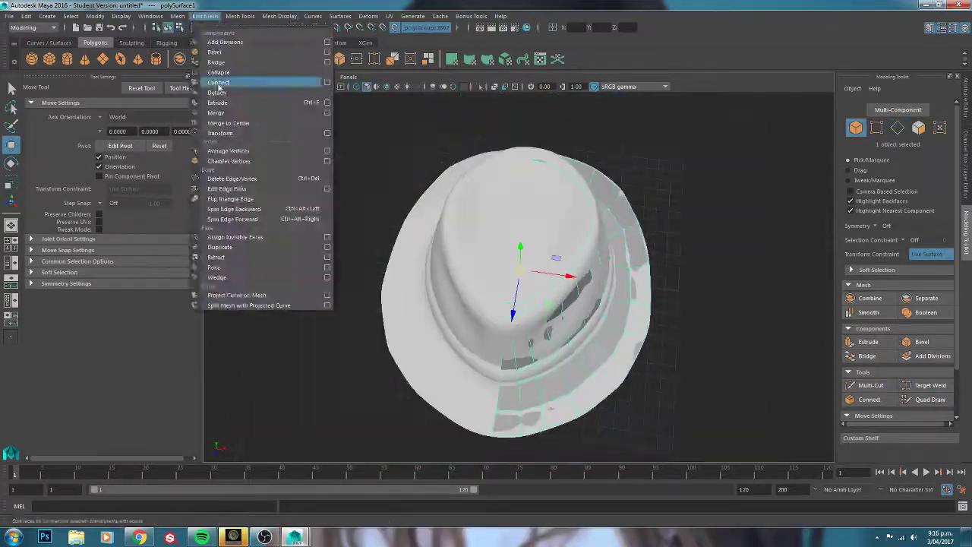
{"action": "left_click", "coordinate": [228, 158]}
{"action": "left_click_drag", "start_coordinate": [600, 252], "coordinate": [578, 218], "text": "alt"}
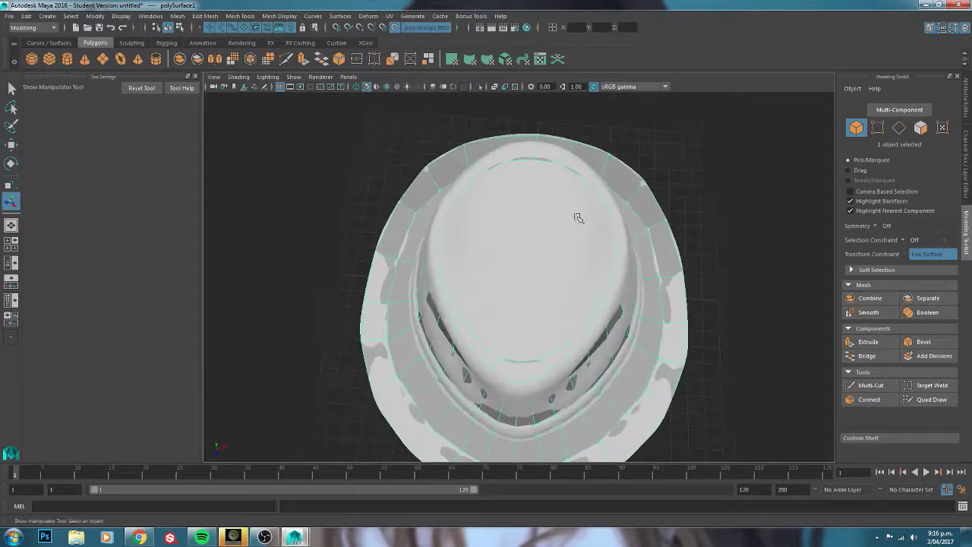
{"action": "left_click", "coordinate": [262, 16]}
{"action": "double_click", "coordinate": [580, 217]}
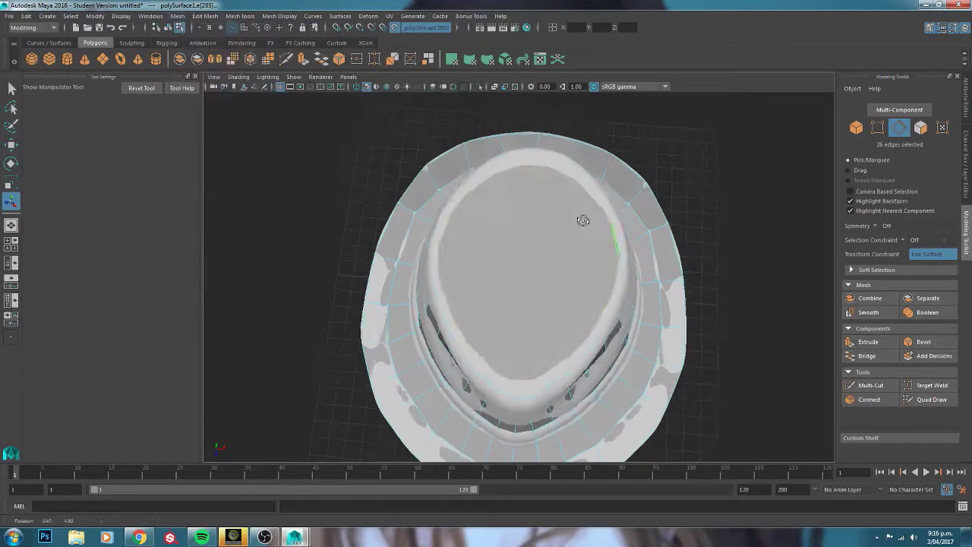
- Multi-Cut edge lines across the crown top, then deselect the hat
{"action": "right_click_drag", "start_coordinate": [604, 261], "coordinate": [530, 141], "text": "shift"}
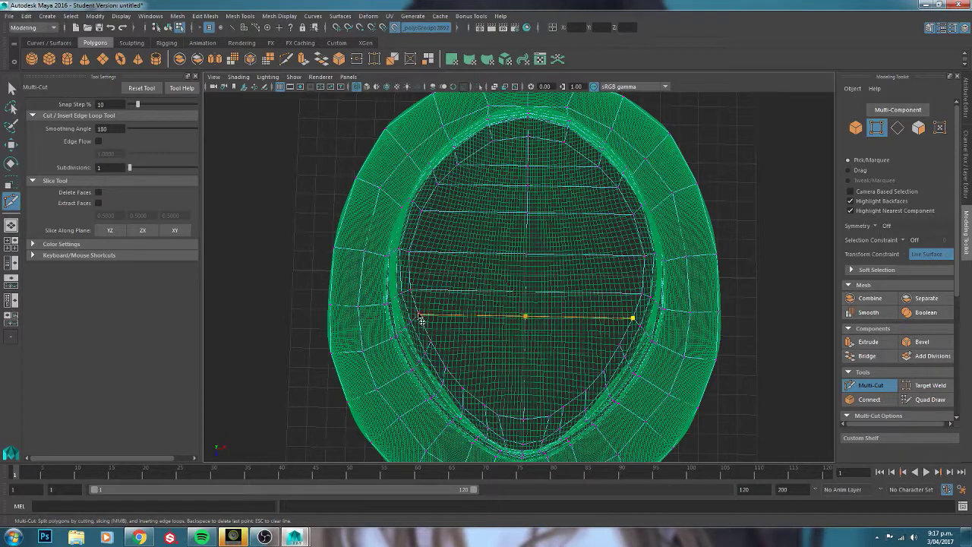
{"action": "scroll", "coordinate": [600, 304], "scroll_direction": "down", "scroll_amount": 5}
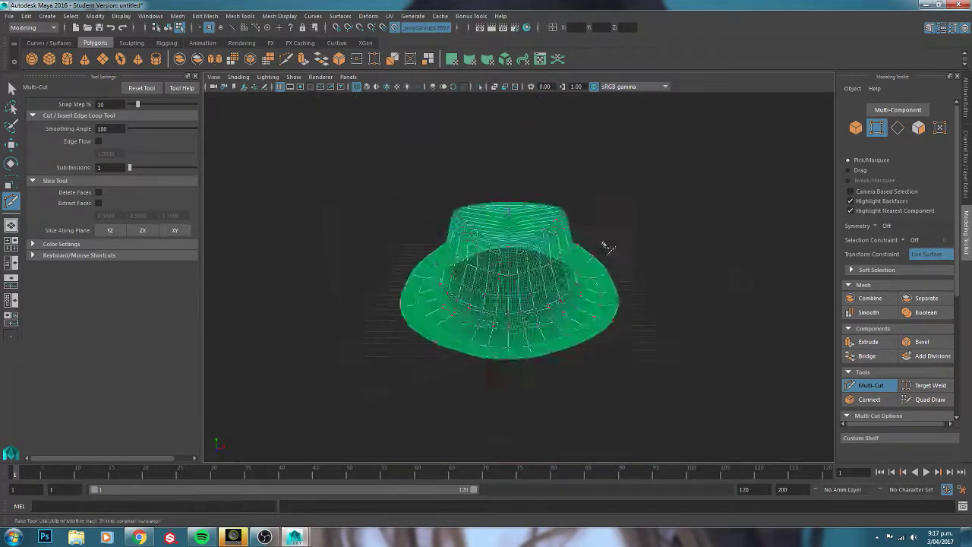
{"action": "key", "text": "q"}
{"action": "right_click_drag", "start_coordinate": [531, 251], "coordinate": [539, 273]}
{"action": "mouse_move", "coordinate": [539, 273]}
{"action": "left_mouse_down", "text": "alt"}
{"action": "mouse_move", "coordinate": [499, 156]}
{"action": "mouse_move", "coordinate": [433, 170]}
{"action": "left_mouse_up", "text": "alt"}
{"action": "left_click", "coordinate": [240, 16]}
{"action": "left_click", "coordinate": [592, 137]}
{"action": "left_click_drag", "start_coordinate": [742, 157], "coordinate": [646, 237], "text": "alt"}
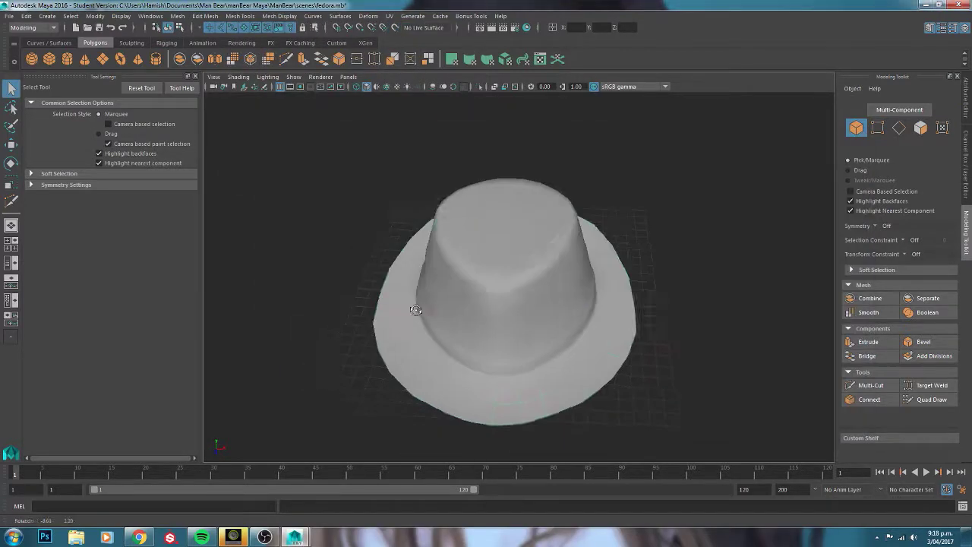
- Select a brim-edge vertex and move it into place
{"action": "left_click", "coordinate": [389, 16]}
{"action": "mouse_move", "coordinate": [479, 87]}
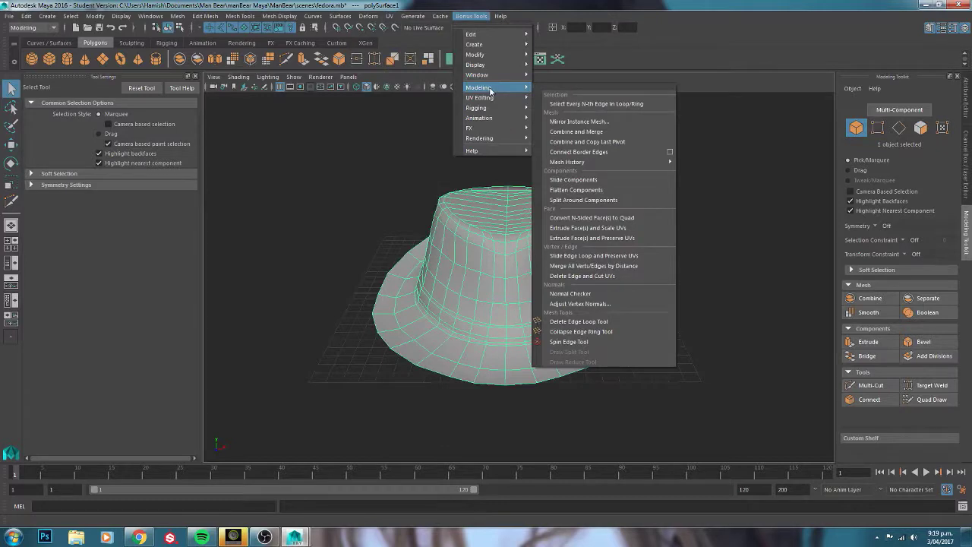
{"action": "key", "text": "Escape"}
{"action": "left_click_drag", "start_coordinate": [490, 228], "coordinate": [532, 152], "text": "alt"}
{"action": "scroll", "coordinate": [590, 211], "scroll_direction": "up", "scroll_amount": 5}
{"action": "key", "text": "F9"}
{"action": "left_click", "coordinate": [445, 217]}
{"action": "key", "text": "w"}
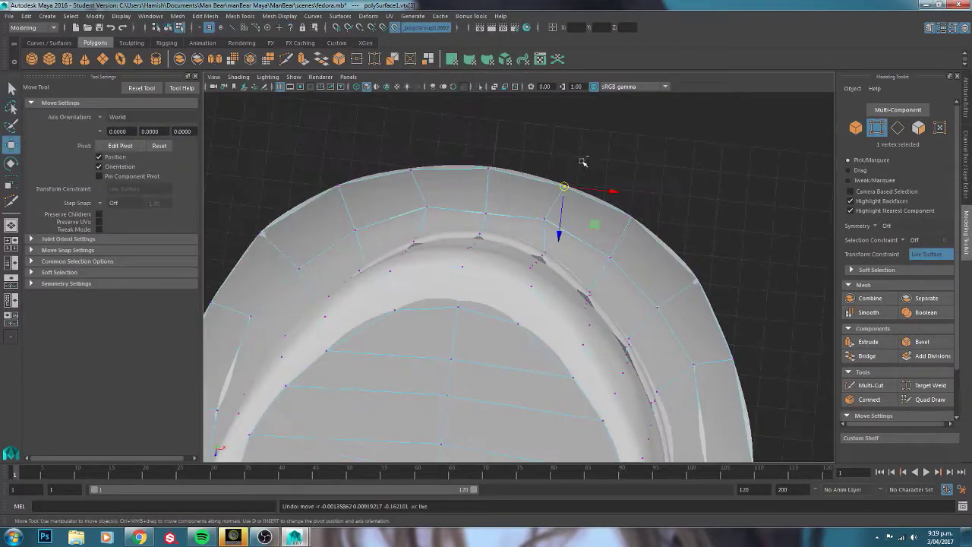
{"action": "left_click_drag", "start_coordinate": [560, 195], "coordinate": [569, 351], "text": "alt"}
{"action": "scroll", "coordinate": [677, 293], "scroll_direction": "down", "scroll_amount": 3}
- Delete the hat's construction history and open the Attribute Editor on polySurface1
{"action": "key", "text": "F8"}
{"action": "left_click_drag", "start_coordinate": [687, 162], "coordinate": [684, 198], "text": "alt"}
{"action": "left_click", "coordinate": [26, 16]}
{"action": "mouse_move", "coordinate": [55, 136]}
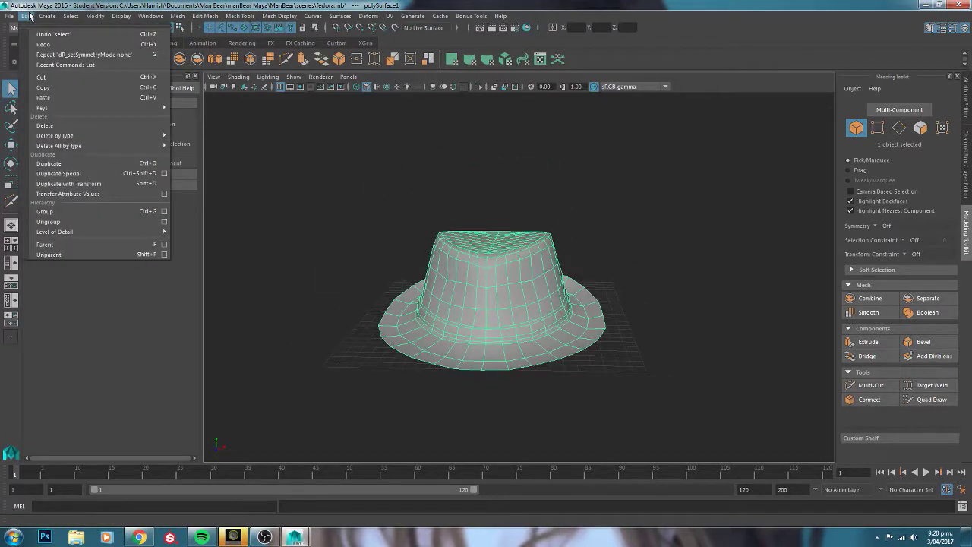
{"action": "left_click", "coordinate": [192, 143]}
{"action": "key", "text": "ctrl+a"}
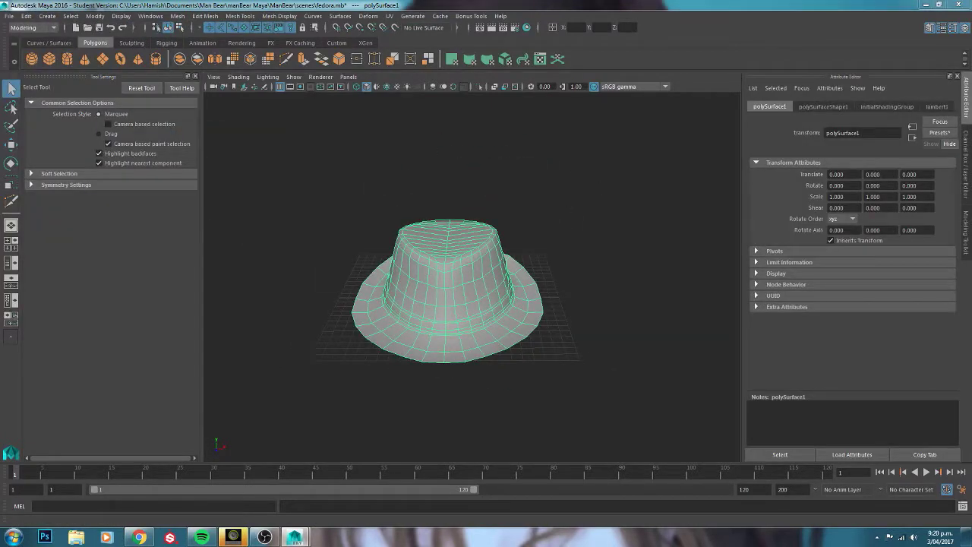
- Mark texture border edges around the fedora's crown with the UV bonus tools
{"action": "left_click", "coordinate": [389, 16]}
{"action": "left_click", "coordinate": [553, 245]}
{"action": "mouse_move", "coordinate": [553, 244]}
{"action": "left_mouse_down", "text": "alt"}
{"action": "mouse_move", "coordinate": [532, 246]}
{"action": "mouse_move", "coordinate": [498, 269]}
{"action": "left_mouse_up", "text": "alt"}
{"action": "left_click", "coordinate": [465, 120]}
{"action": "mouse_move", "coordinate": [532, 228]}
{"action": "left_mouse_down", "text": "alt"}
{"action": "mouse_move", "coordinate": [564, 251]}
{"action": "mouse_move", "coordinate": [587, 214]}
{"action": "mouse_move", "coordinate": [516, 256]}
{"action": "left_mouse_up", "text": "alt"}
{"action": "scroll", "coordinate": [459, 278], "scroll_direction": "up", "scroll_amount": 5}
{"action": "scroll", "coordinate": [402, 175], "scroll_direction": "down", "scroll_amount": 5}
{"action": "mouse_move", "coordinate": [401, 175]}
{"action": "left_mouse_down", "text": "alt"}
{"action": "mouse_move", "coordinate": [423, 306]}
{"action": "mouse_move", "coordinate": [460, 305]}
{"action": "mouse_move", "coordinate": [411, 211]}
{"action": "left_mouse_up", "text": "alt"}
{"action": "left_click", "coordinate": [423, 306]}
- Unfold the hat's UVs, check the checker pattern, and accept the unwrap
{"action": "scroll", "coordinate": [410, 211], "scroll_direction": "up", "scroll_amount": 3}
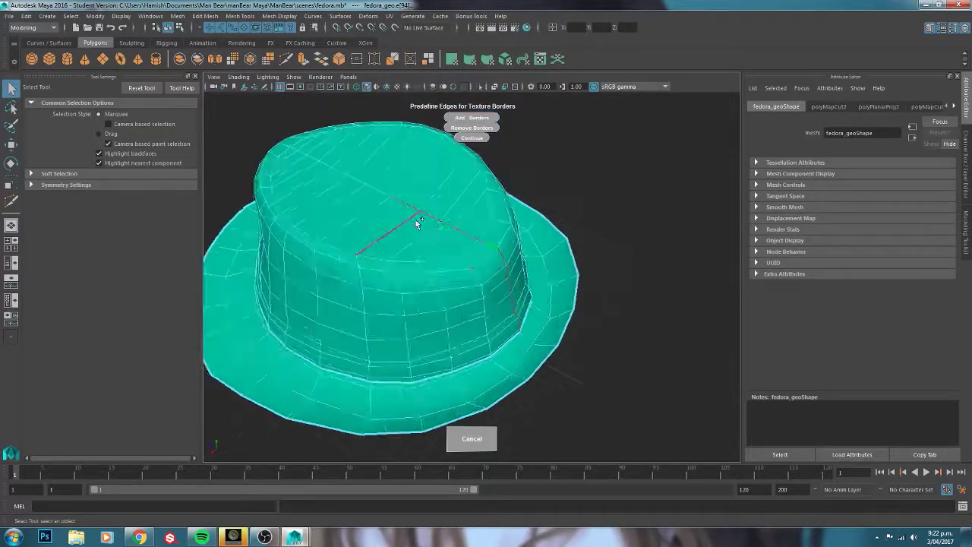
{"action": "scroll", "coordinate": [411, 211], "scroll_direction": "down", "scroll_amount": 3}
{"action": "left_click", "coordinate": [472, 138]}
{"action": "mouse_move", "coordinate": [472, 137]}
{"action": "left_mouse_down", "text": "alt"}
{"action": "mouse_move", "coordinate": [527, 235]}
{"action": "mouse_move", "coordinate": [418, 289]}
{"action": "mouse_move", "coordinate": [466, 256]}
{"action": "mouse_move", "coordinate": [462, 215]}
{"action": "mouse_move", "coordinate": [501, 288]}
{"action": "mouse_move", "coordinate": [490, 262]}
{"action": "left_mouse_up", "text": "alt"}
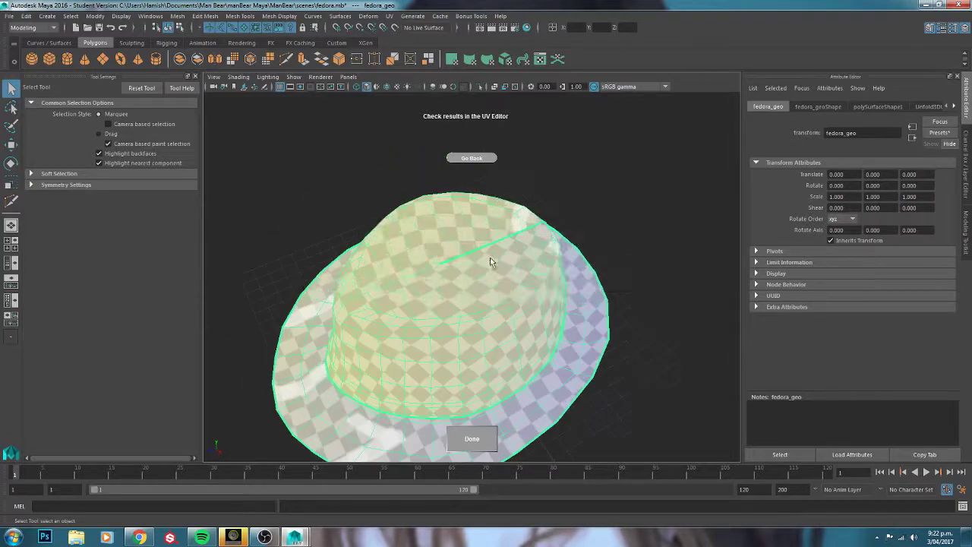
{"action": "left_click", "coordinate": [471, 157]}
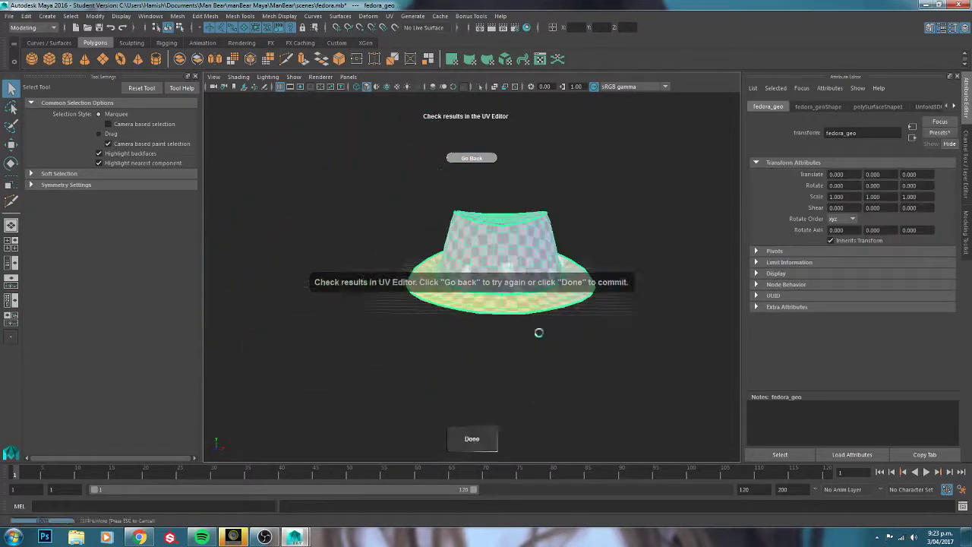
{"action": "left_click", "coordinate": [471, 438]}
- Export the selected hat as fedora_lowPoly and start a normal-map bake in Substance Painter
{"action": "left_click", "coordinate": [501, 217]}
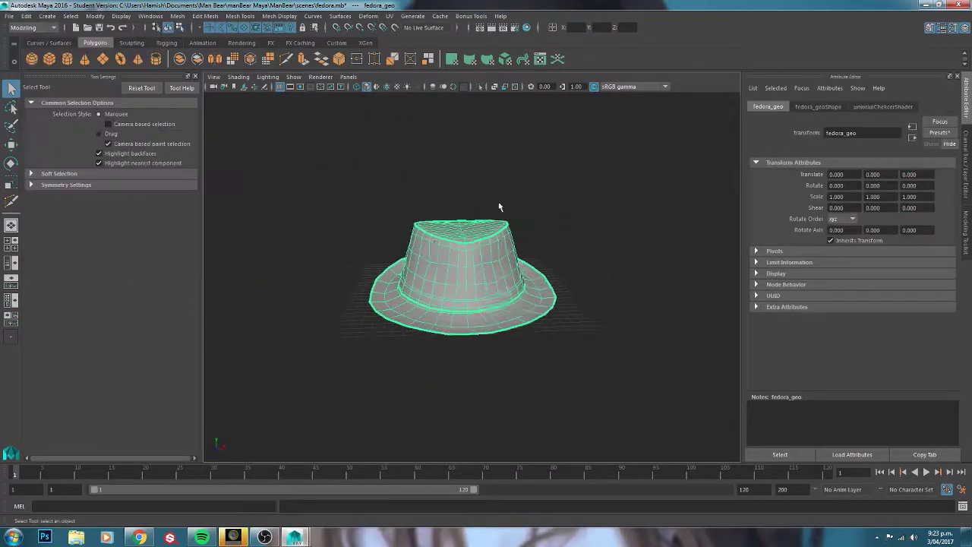
{"action": "right_click_drag", "start_coordinate": [502, 217], "coordinate": [425, 312]}
{"action": "left_click", "coordinate": [9, 16]}
{"action": "left_click", "coordinate": [46, 148]}
{"action": "type", "text": "fedora_lowPl"}
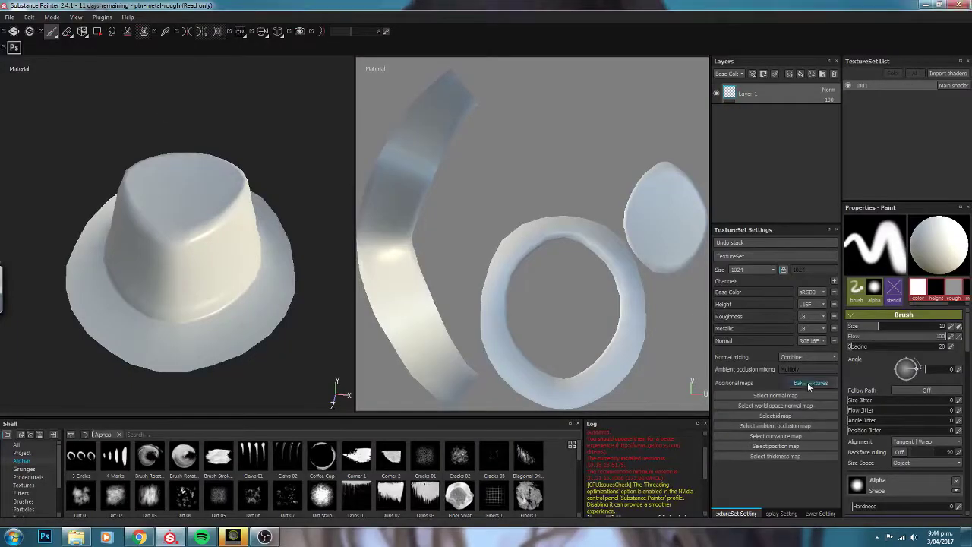
{"action": "left_click", "coordinate": [808, 383]}
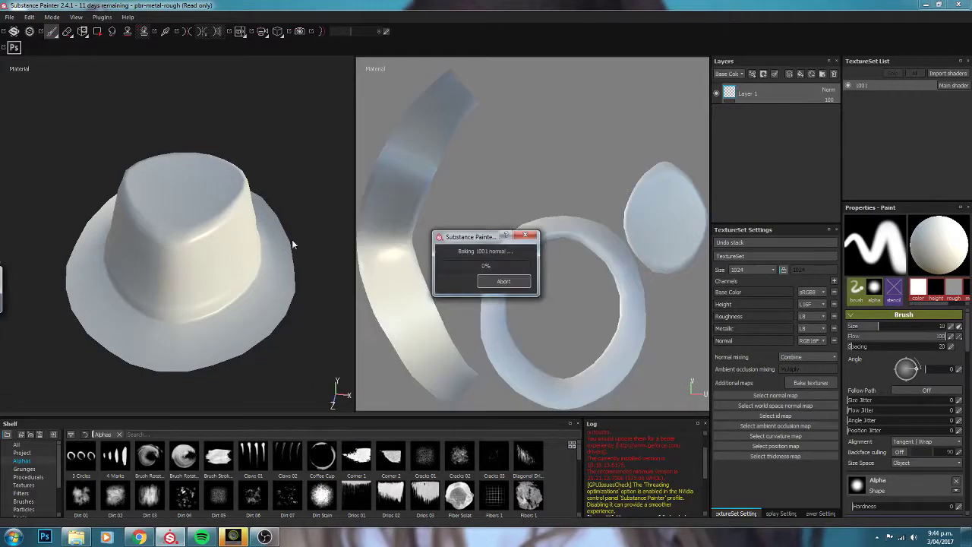
- Fill the hat with warm-tinted Fabric Rough at an adjusted UV scale, then add a second fill layer
{"action": "left_click_drag", "start_coordinate": [294, 240], "coordinate": [251, 263], "text": "alt"}
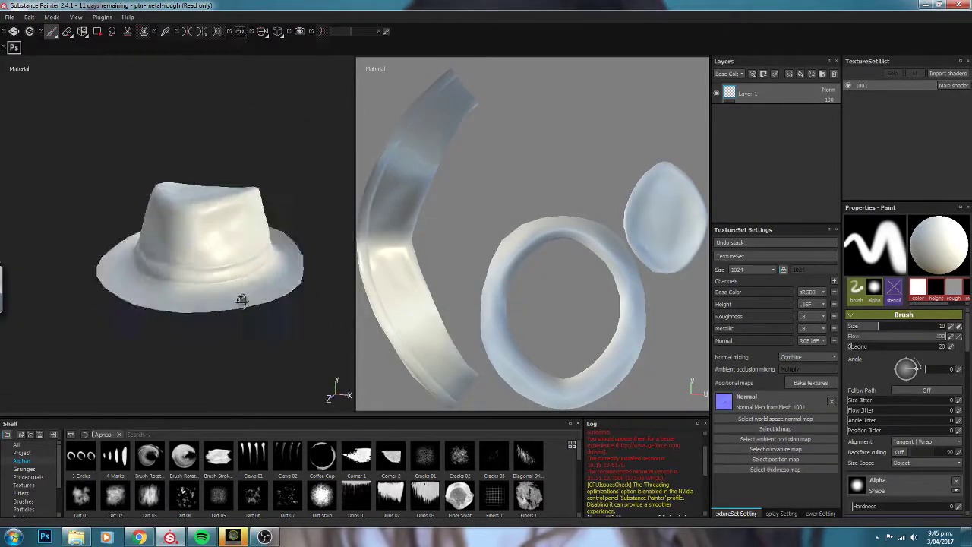
{"action": "left_click_drag", "start_coordinate": [240, 300], "coordinate": [343, 234], "text": "alt"}
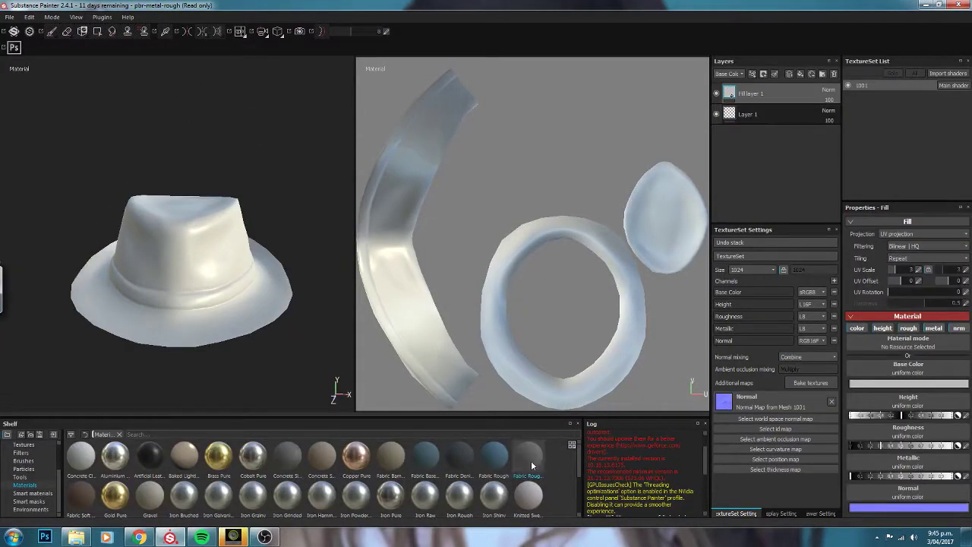
{"action": "left_click", "coordinate": [531, 466]}
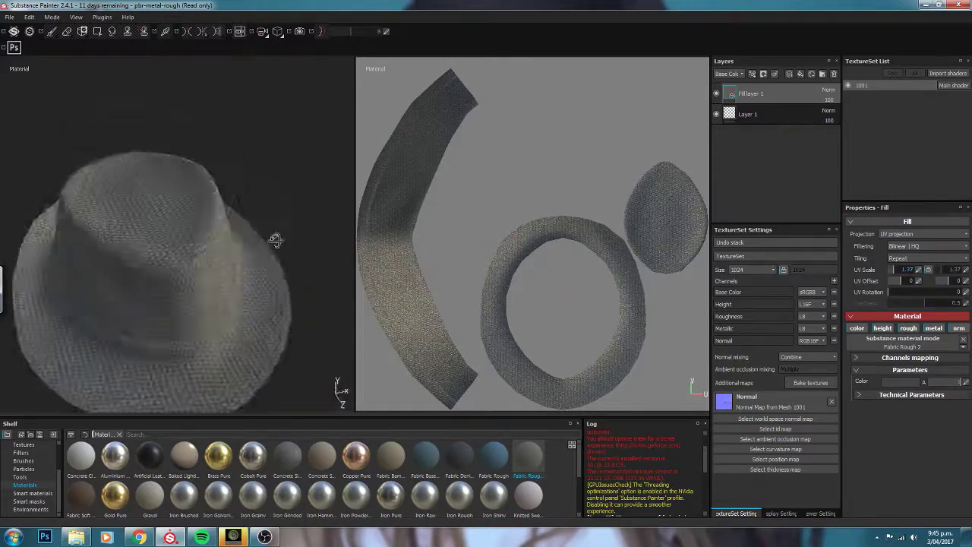
{"action": "left_click_drag", "start_coordinate": [271, 239], "coordinate": [251, 228], "text": "alt"}
{"action": "left_click", "coordinate": [945, 380]}
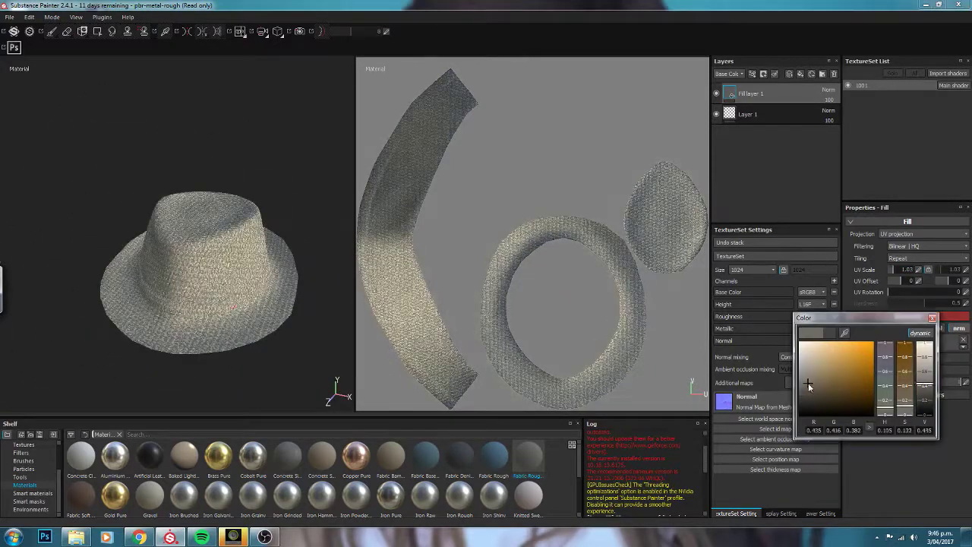
{"action": "left_click_drag", "start_coordinate": [297, 302], "coordinate": [257, 236], "text": "alt"}
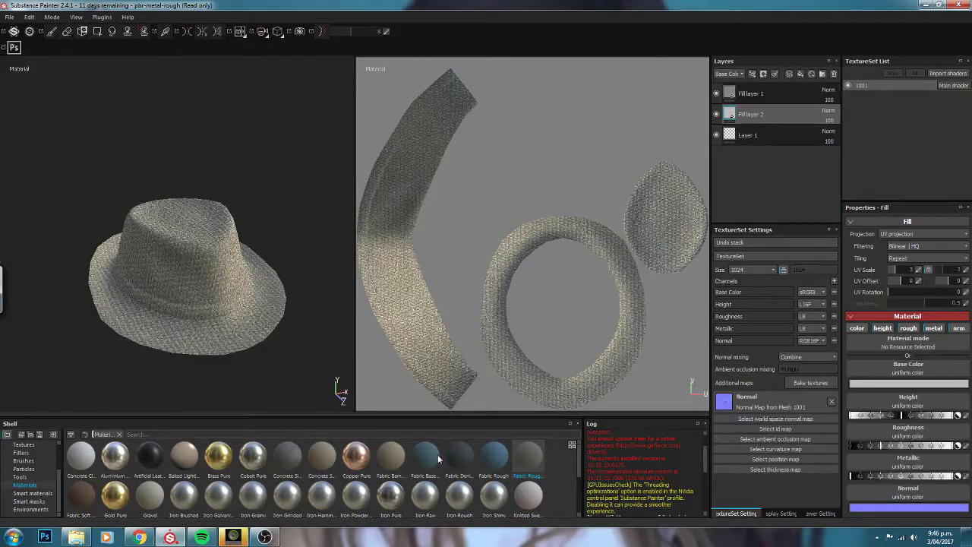
{"action": "left_click_drag", "start_coordinate": [390, 456], "coordinate": [760, 114]}
- Try Fabric Rough 2, then a darkened Fabric Soft Denim, on the new fill layer
{"action": "left_click", "coordinate": [892, 349]}
{"action": "left_click", "coordinate": [922, 432]}
{"action": "left_click_drag", "start_coordinate": [254, 358], "coordinate": [270, 308], "text": "alt"}
{"action": "left_click", "coordinate": [716, 93]}
{"action": "left_click", "coordinate": [927, 391]}
{"action": "left_click", "coordinate": [828, 422]}
{"action": "left_click_drag", "start_coordinate": [228, 304], "coordinate": [264, 263], "text": "alt"}
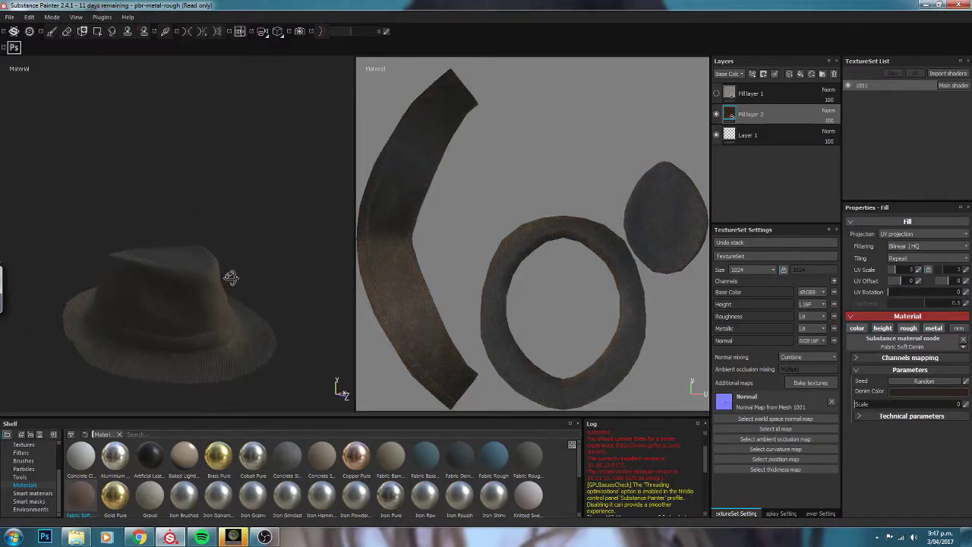
{"action": "scroll", "coordinate": [426, 456], "scroll_direction": "down", "scroll_amount": 1}
- Switch the new layer to a dark Leather Soft Grain material
{"action": "left_click_drag", "start_coordinate": [184, 461], "coordinate": [903, 343]}
{"action": "left_click", "coordinate": [903, 380]}
{"action": "left_click", "coordinate": [827, 421]}
{"action": "left_click_drag", "start_coordinate": [227, 303], "coordinate": [285, 258], "text": "alt"}
- Re-enable the fabric layer, add a mask to it, and choose polygon fill mode
{"action": "left_click", "coordinate": [716, 93]}
{"action": "left_click", "coordinate": [752, 92]}
{"action": "left_click", "coordinate": [98, 31]}
- Polygon-fill the curved band strip in the UV view to mask out the fabric there
{"action": "right_click_drag", "start_coordinate": [473, 187], "coordinate": [596, 191], "text": "alt"}
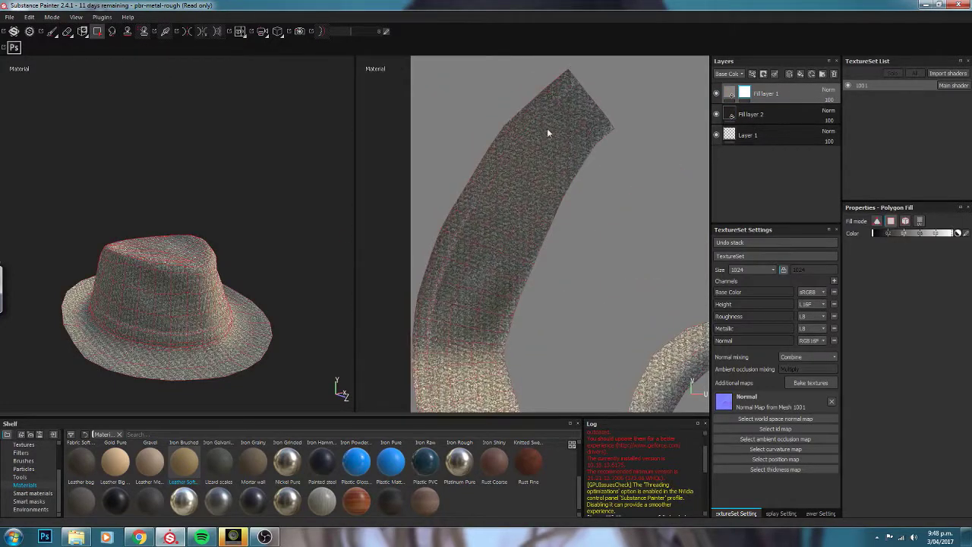
{"action": "left_click_drag", "start_coordinate": [480, 114], "coordinate": [517, 136]}
{"action": "scroll", "coordinate": [487, 158], "scroll_direction": "up", "scroll_amount": 2}
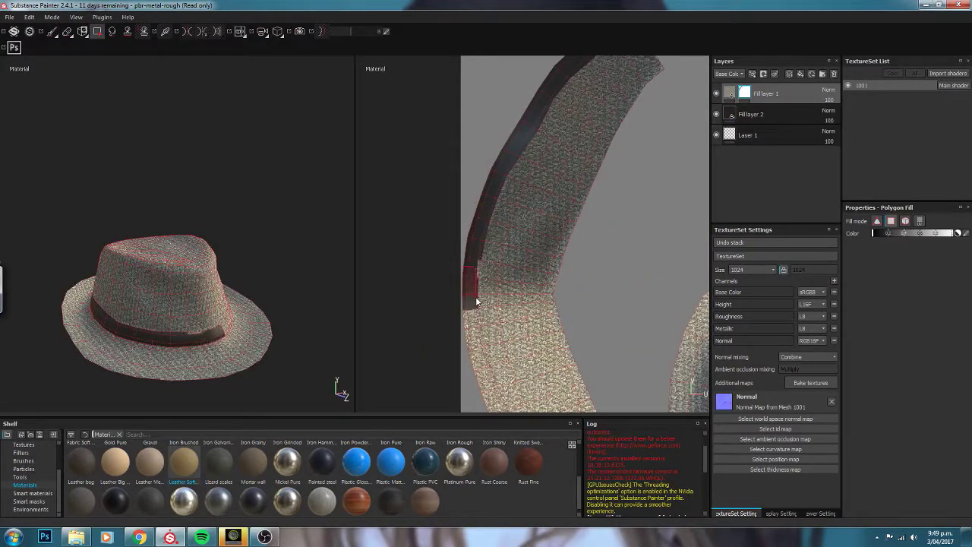
{"action": "left_click_drag", "start_coordinate": [607, 278], "coordinate": [490, 266], "text": "alt"}
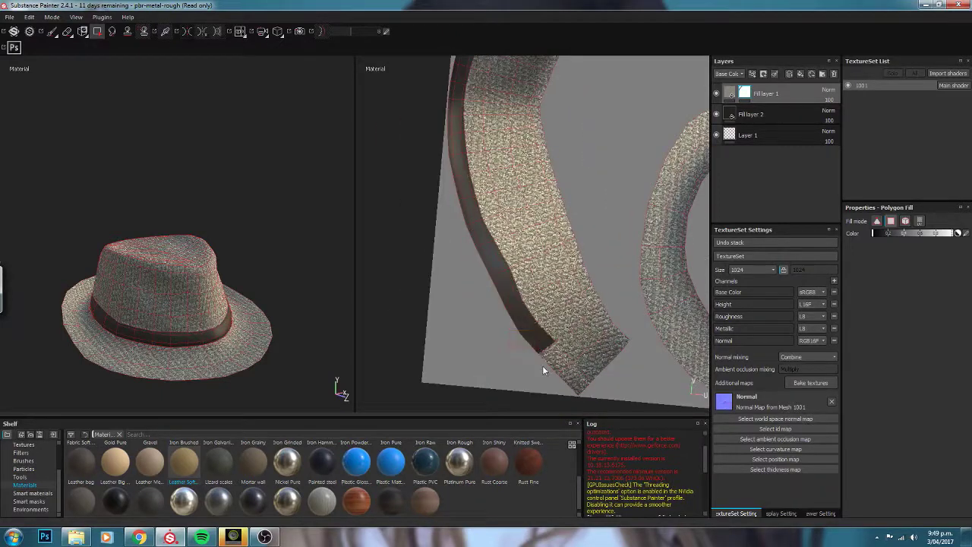
{"action": "left_click_drag", "start_coordinate": [545, 370], "coordinate": [599, 219], "text": "alt"}
{"action": "key", "text": "f"}
{"action": "key", "text": "1"}
- Review the new dark band on the hat and select the leather layer
{"action": "left_click_drag", "start_coordinate": [228, 190], "coordinate": [259, 226], "text": "alt"}
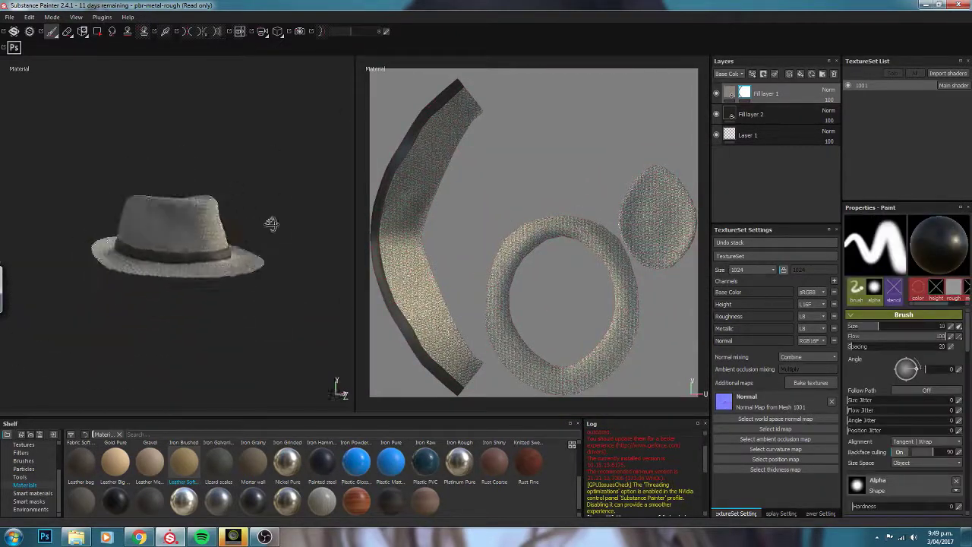
{"action": "left_click", "coordinate": [769, 118]}
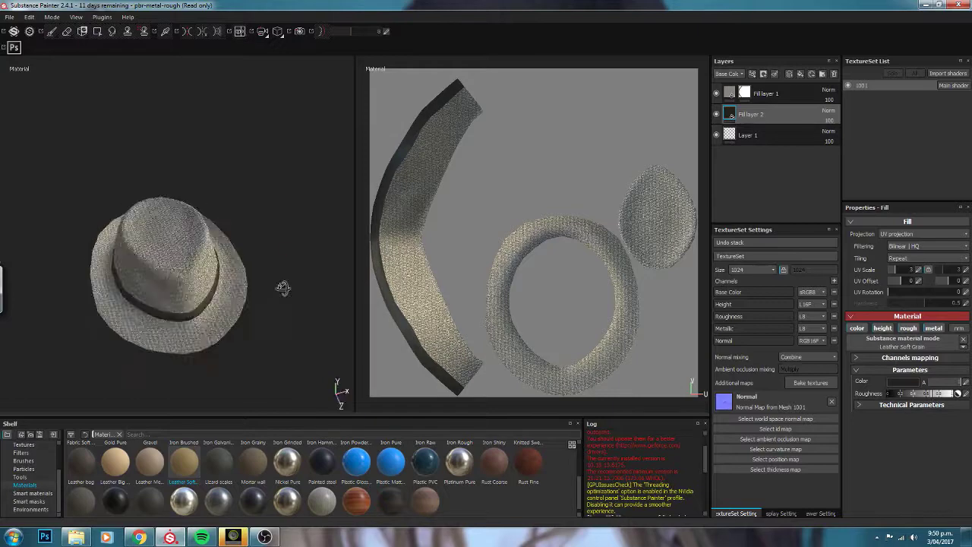
{"action": "left_click_drag", "start_coordinate": [283, 288], "coordinate": [335, 218], "text": "alt"}
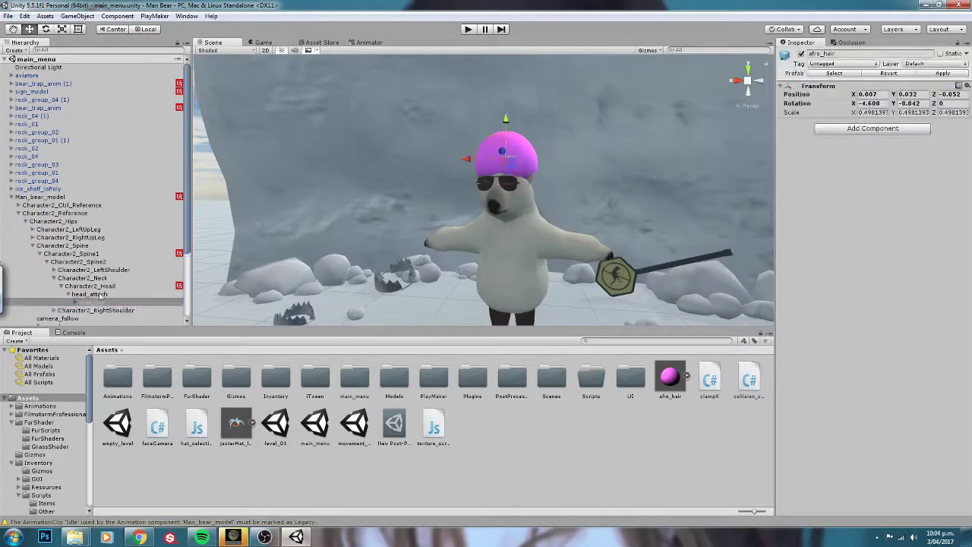
- Import the fedora_lowPoly model into the Hats folder and expand its parts
{"action": "double_click", "coordinate": [394, 376]}
{"action": "right_click", "coordinate": [281, 383]}
{"action": "left_click", "coordinate": [319, 260]}
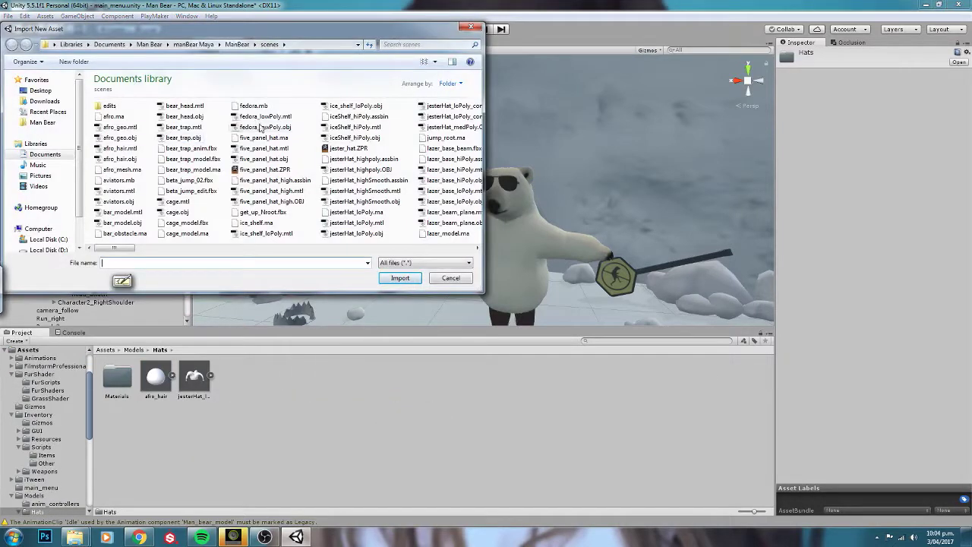
{"action": "left_click", "coordinate": [402, 276]}
{"action": "left_click", "coordinate": [210, 376]}
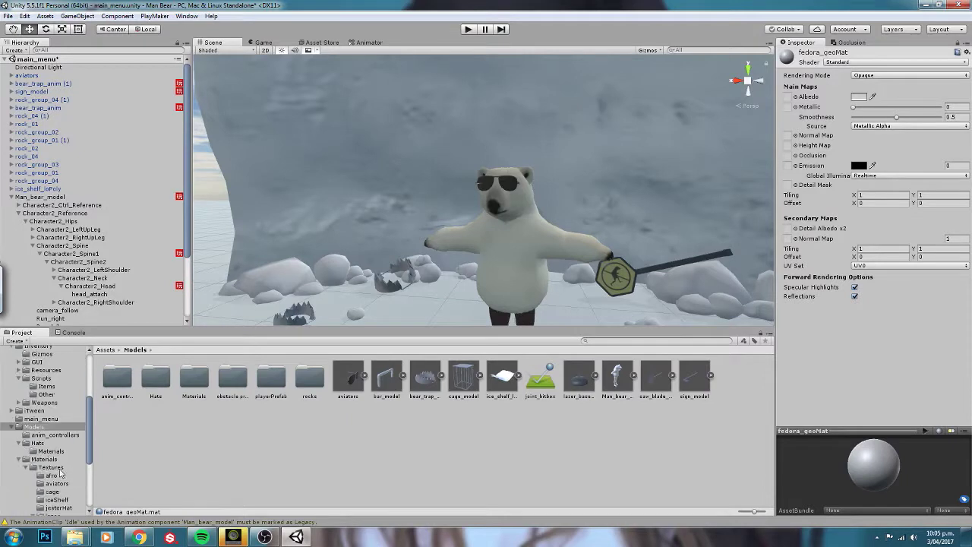
- Assign the fedora texture to the Albedo map of fedora_geoMat
{"action": "right_click", "coordinate": [301, 447]}
{"action": "left_click", "coordinate": [471, 249]}
{"action": "double_click", "coordinate": [236, 376]}
{"action": "left_click", "coordinate": [51, 451]}
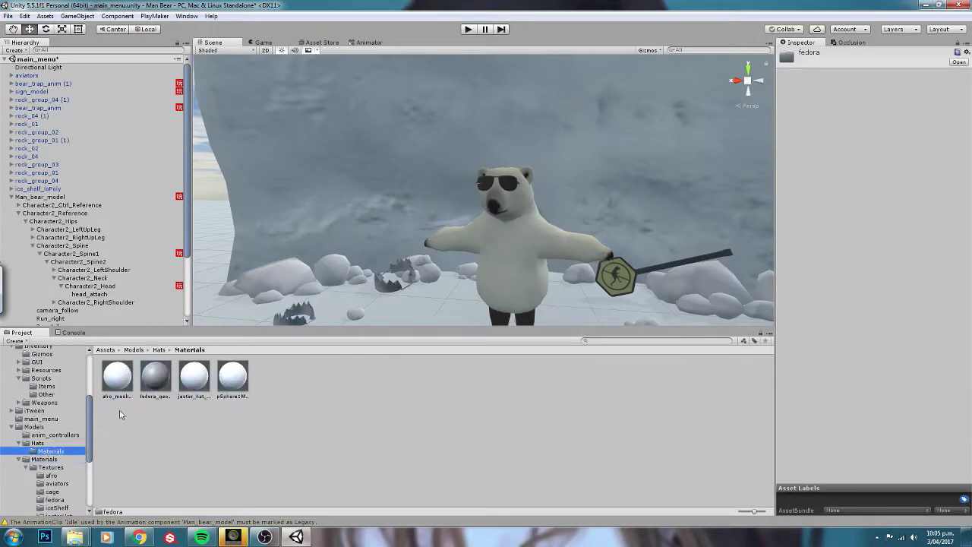
{"action": "left_click", "coordinate": [155, 376]}
{"action": "left_click", "coordinate": [787, 97]}
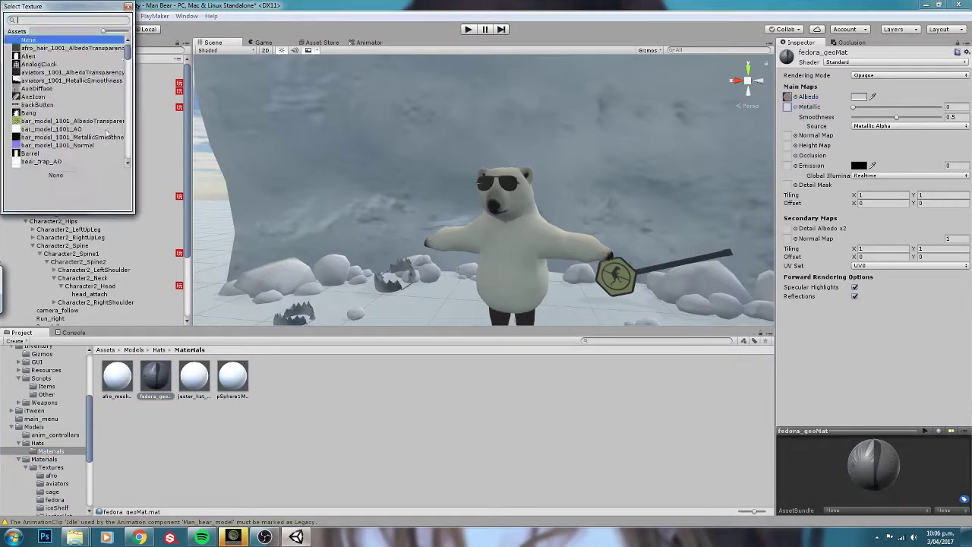
{"action": "left_click", "coordinate": [43, 56]}
{"action": "key", "text": "Escape"}
- Drag fedora_lowPoly from the Hats folder into the scene
{"action": "scroll", "coordinate": [484, 190], "scroll_direction": "down", "scroll_amount": 3}
{"action": "left_click", "coordinate": [37, 442]}
{"action": "left_click", "coordinate": [194, 376]}
{"action": "left_click_drag", "start_coordinate": [194, 376], "coordinate": [401, 271]}
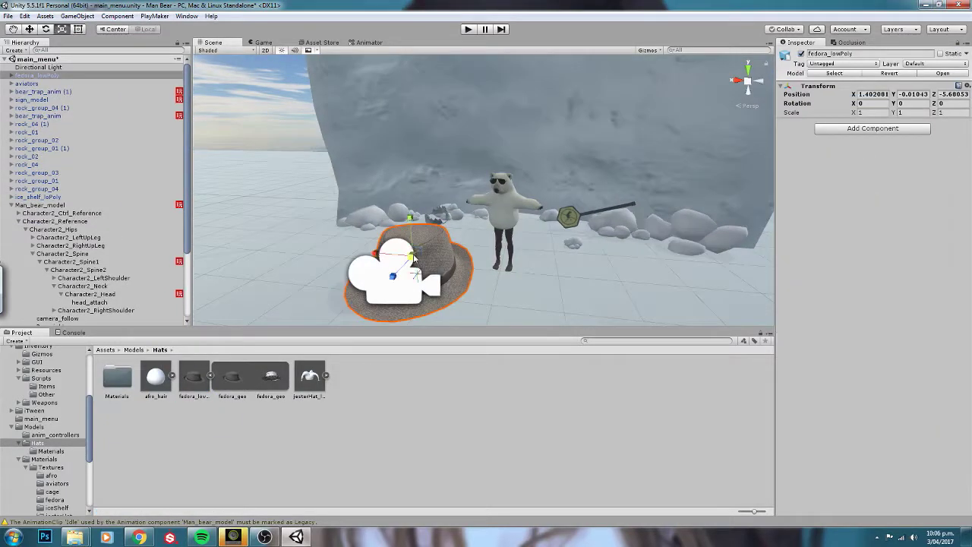
- Frame the fedora and move it under head_attach so it sits on the bear's head
{"action": "double_click", "coordinate": [72, 76]}
{"action": "key", "text": "f"}
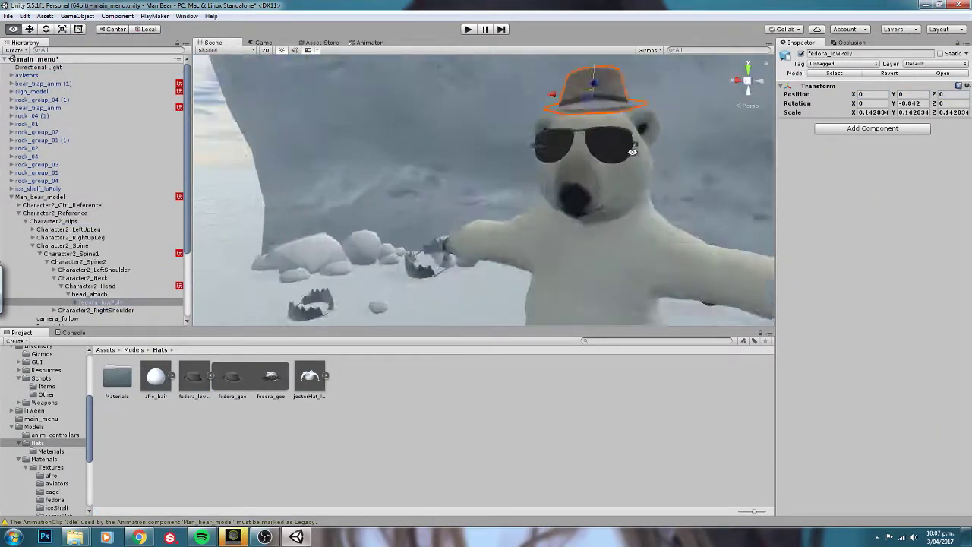
{"action": "mouse_move", "coordinate": [410, 169]}
{"action": "left_mouse_down", "text": "alt"}
{"action": "mouse_move", "coordinate": [462, 169]}
{"action": "mouse_move", "coordinate": [454, 201]}
{"action": "mouse_move", "coordinate": [597, 162]}
{"action": "left_mouse_up", "text": "alt"}
{"action": "left_click", "coordinate": [454, 201]}
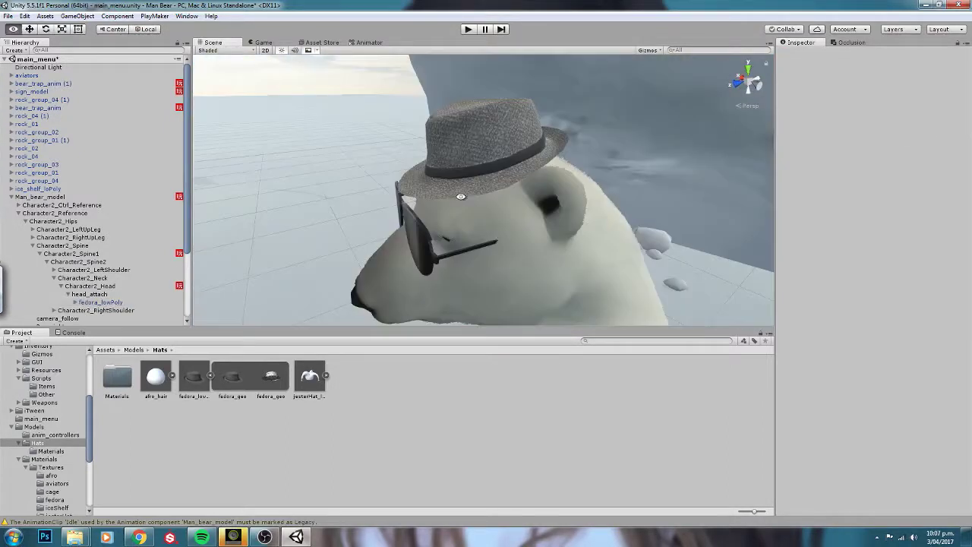
{"action": "scroll", "coordinate": [597, 162], "scroll_direction": "down", "scroll_amount": 5}
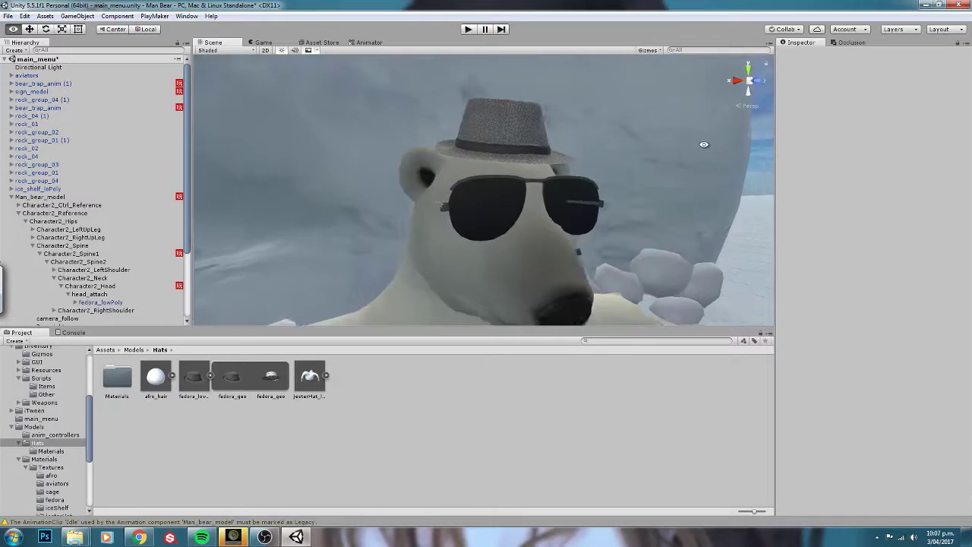